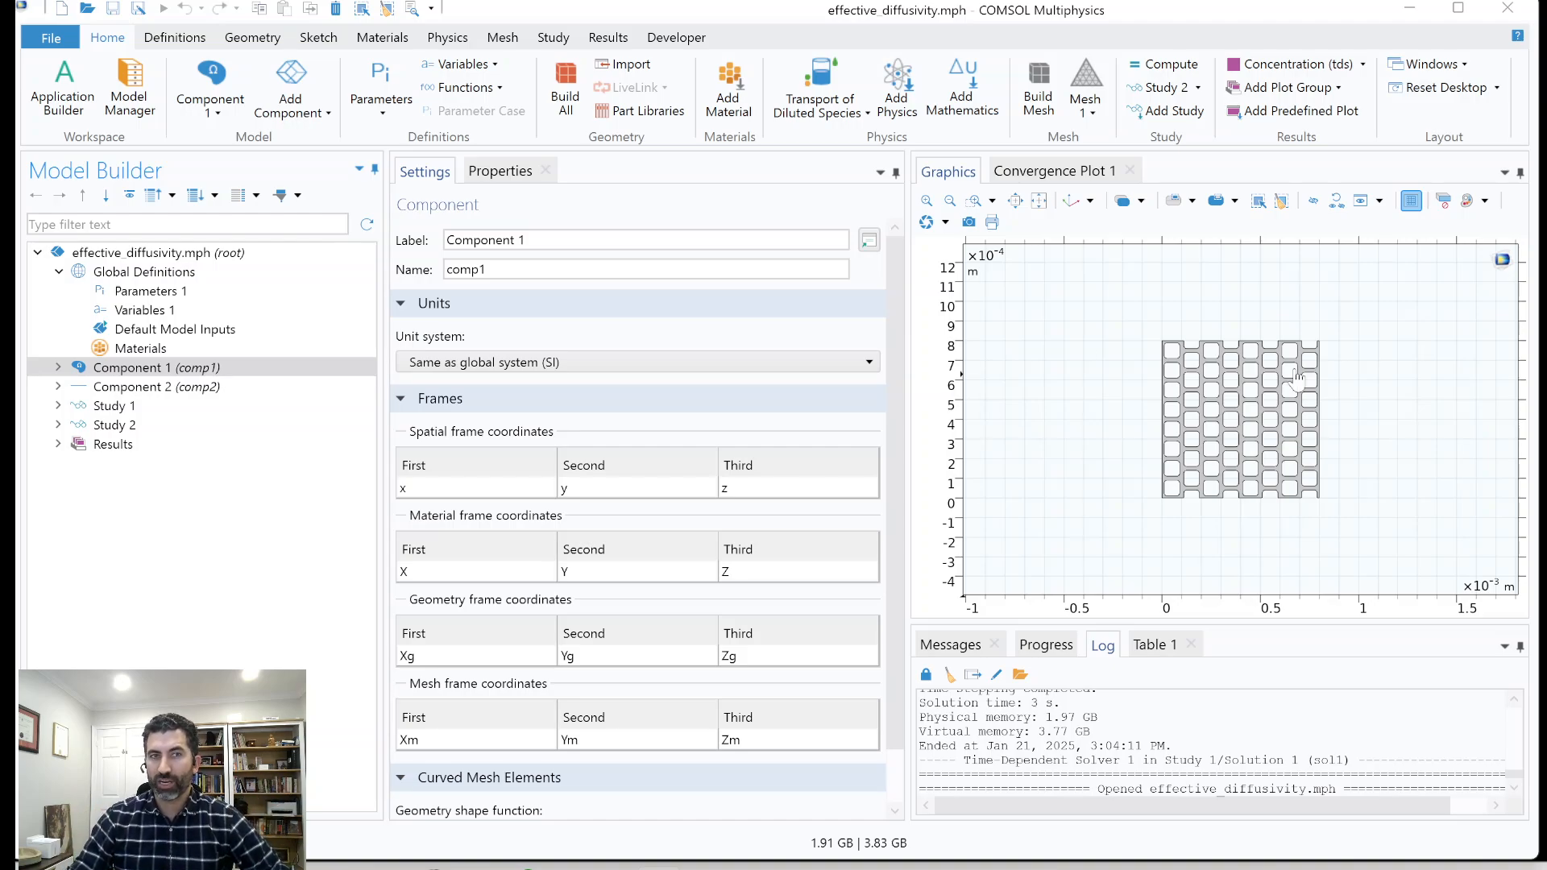
Inspect the contents and porous geometry of Component 1, and show the line geometry of Component 2.
left_click(121, 368)
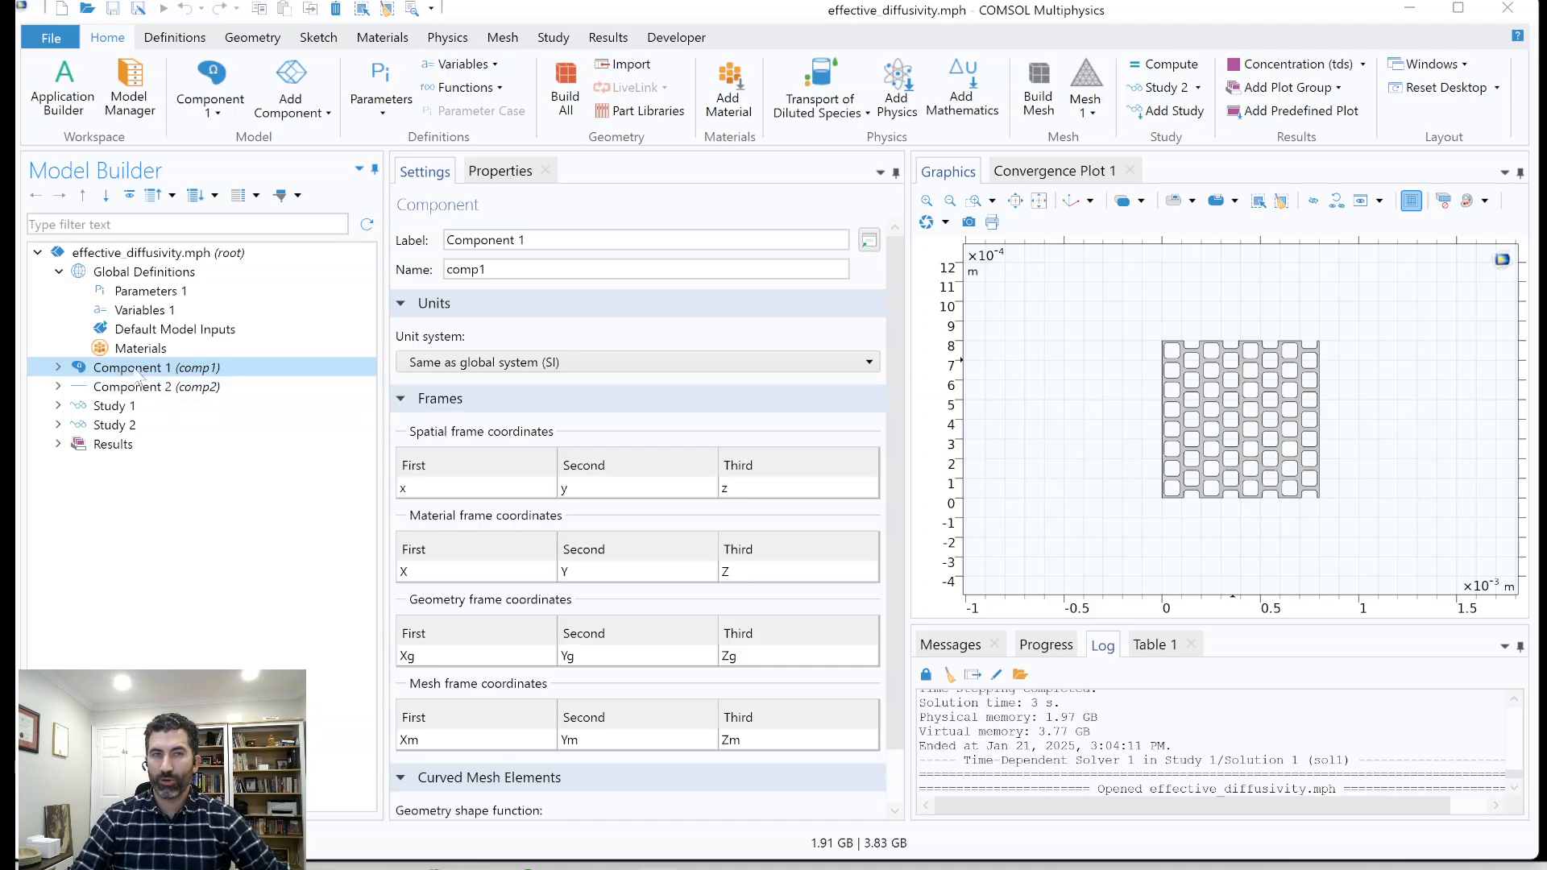
left_click(58, 368)
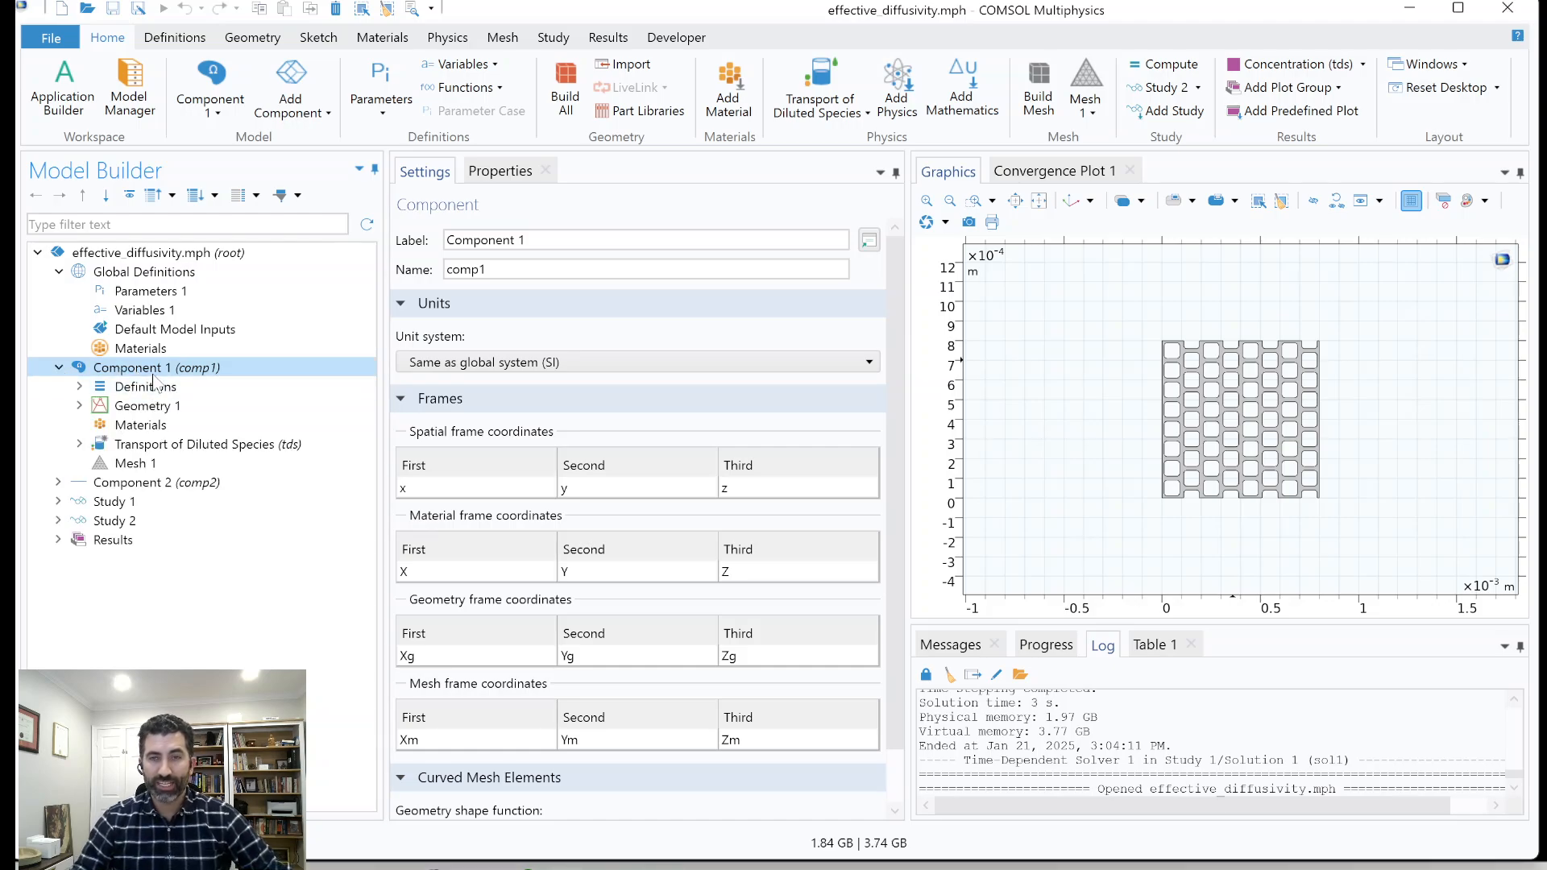
scroll(1194, 373, "up", 3)
scroll(1194, 373, "up", 1)
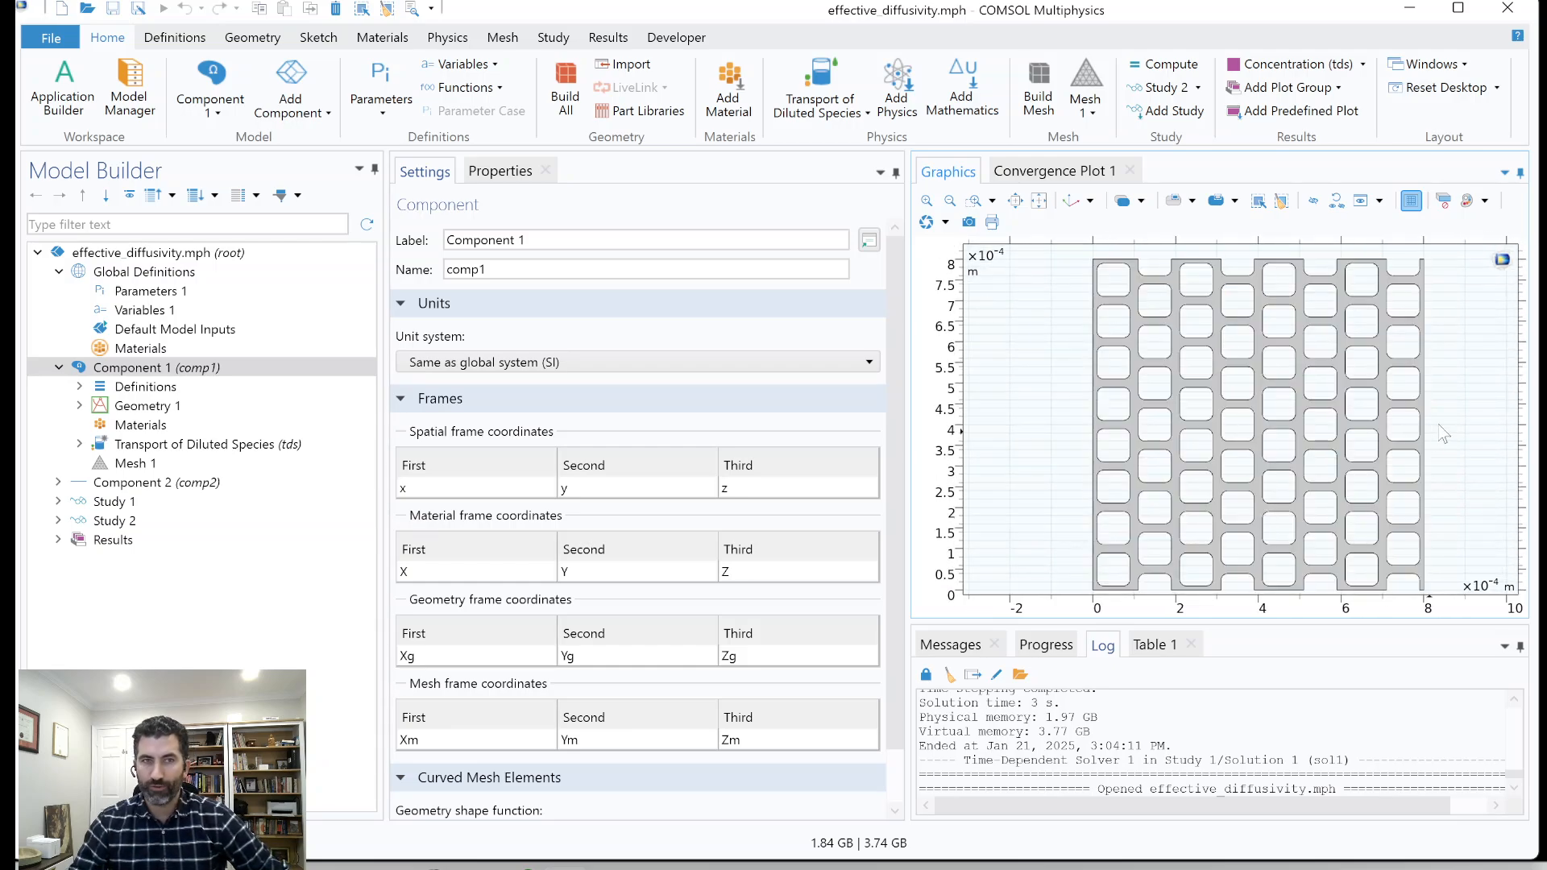
left_click(108, 484)
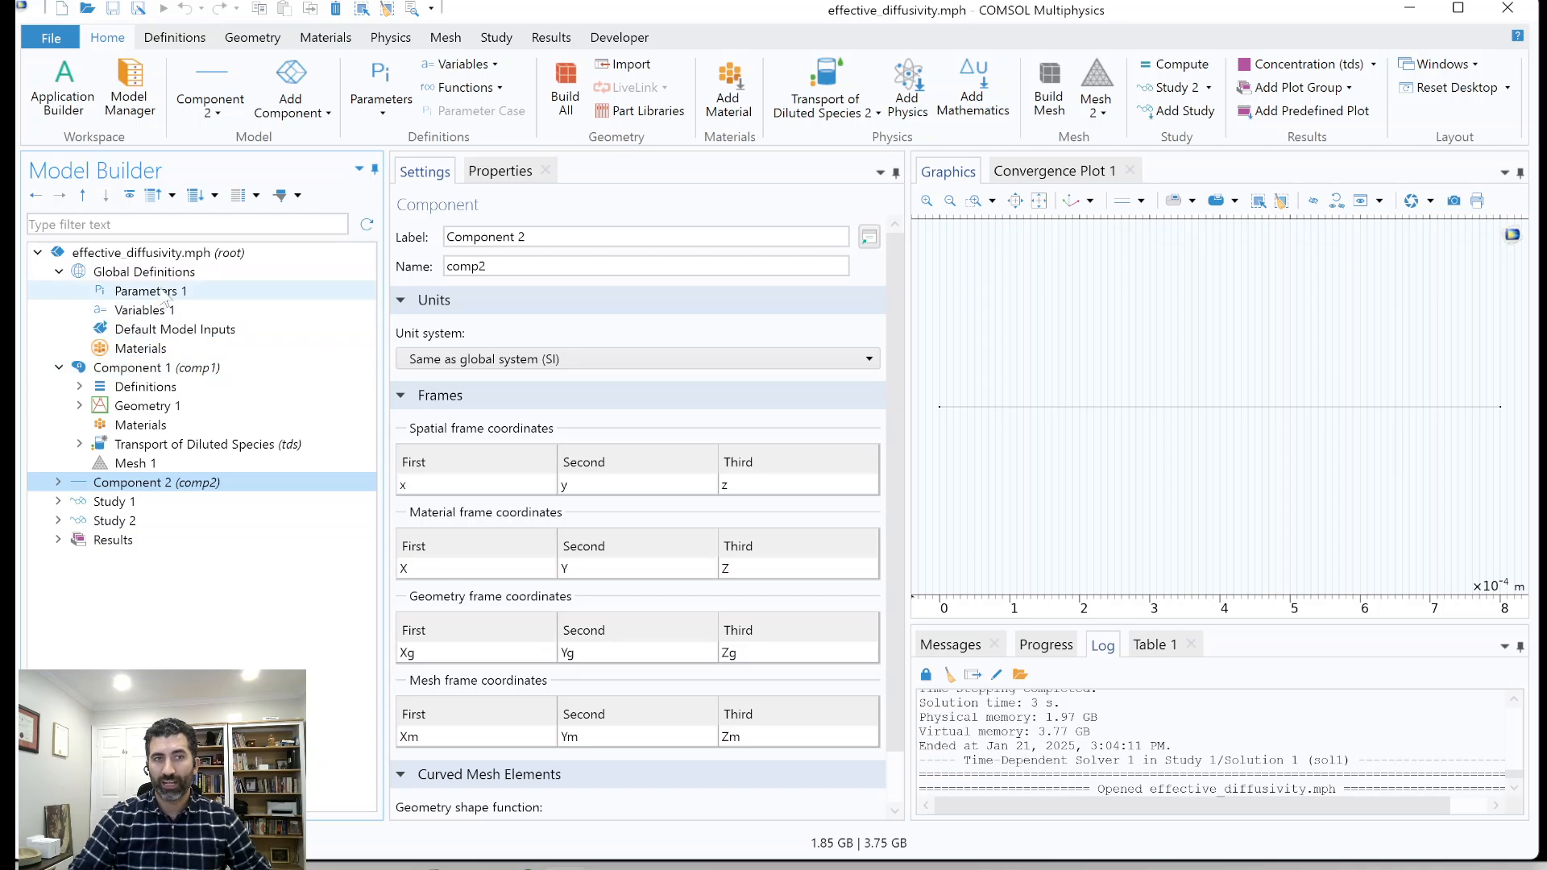
Review the global Parameters 1 and Variables 1, and the Variables 2 node in Component 1's definitions.
left_click(162, 294)
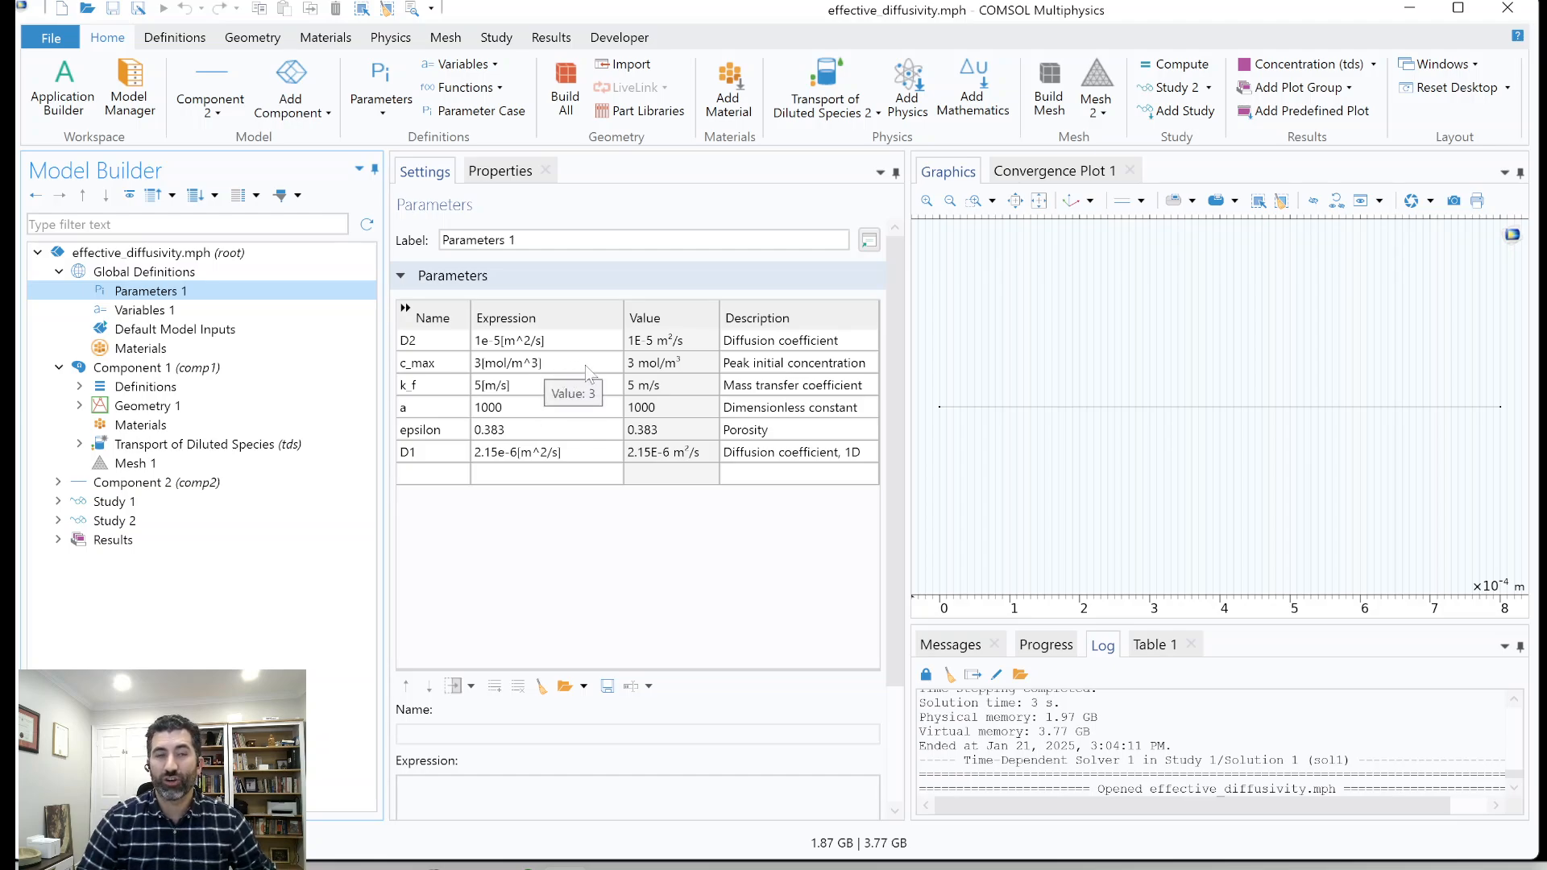
left_click(320, 311)
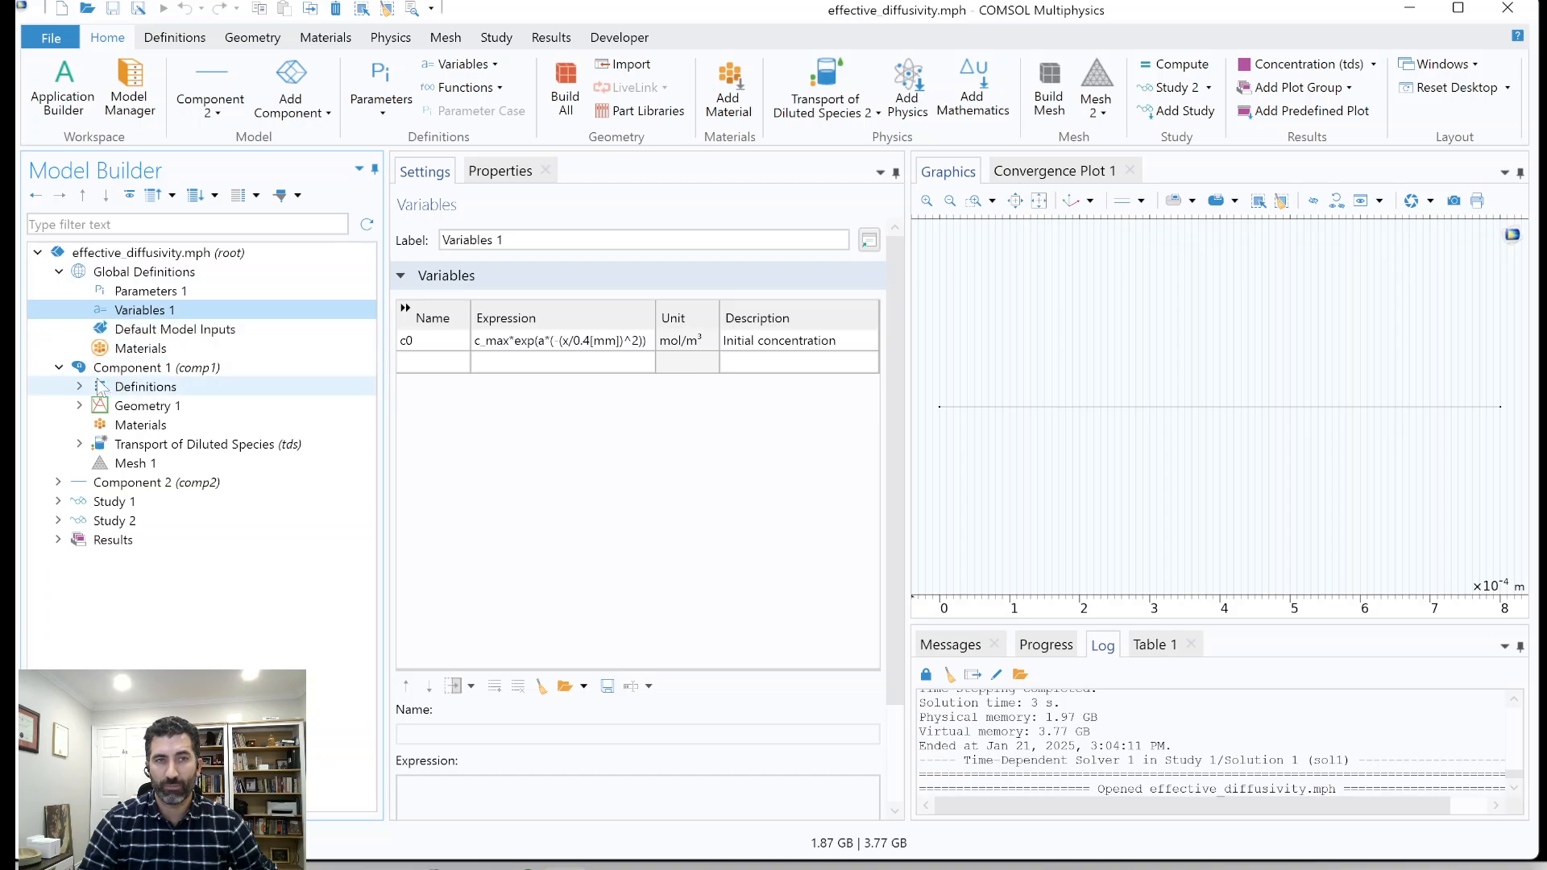
left_click(120, 370)
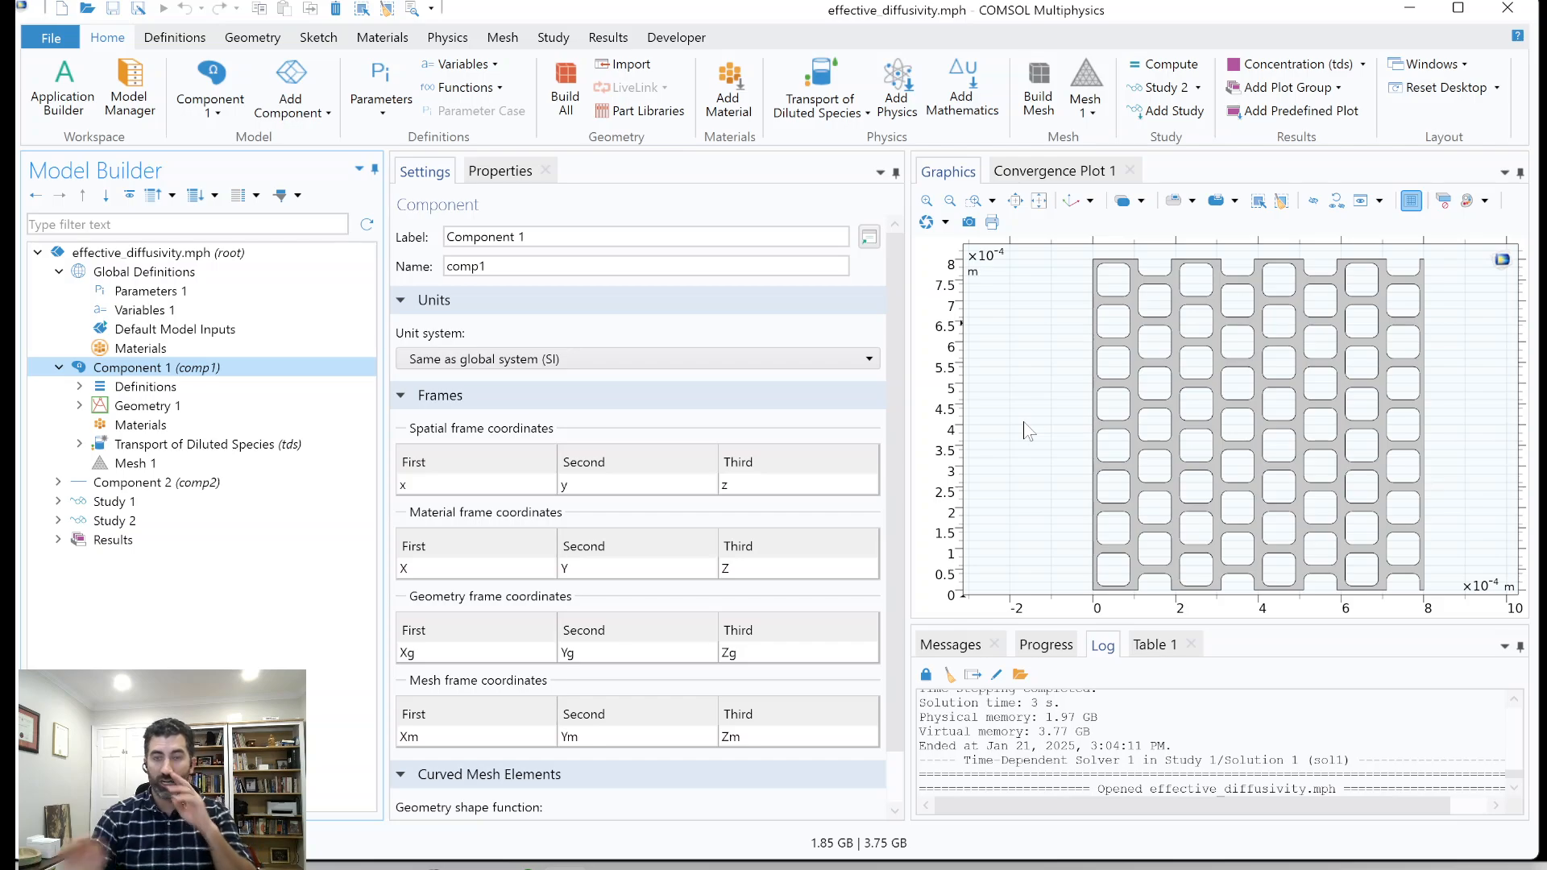
left_click(80, 389)
left_click(161, 405)
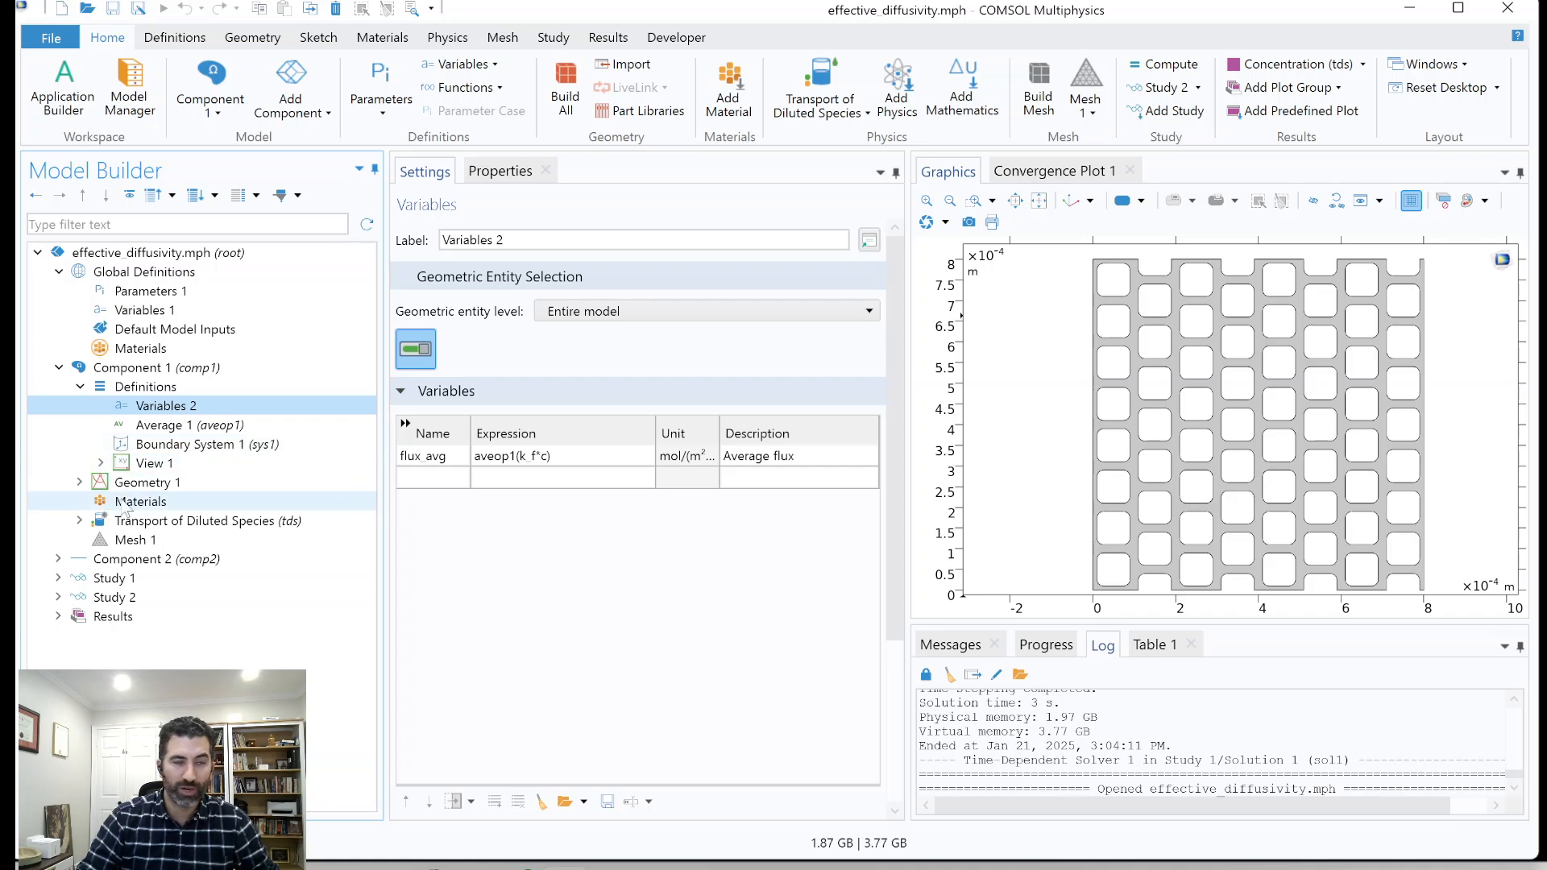
Examine the Transport of Diluted Species (tds) interface of Component 1, including its subnodes and out-of-plane thickness.
left_click(82, 520)
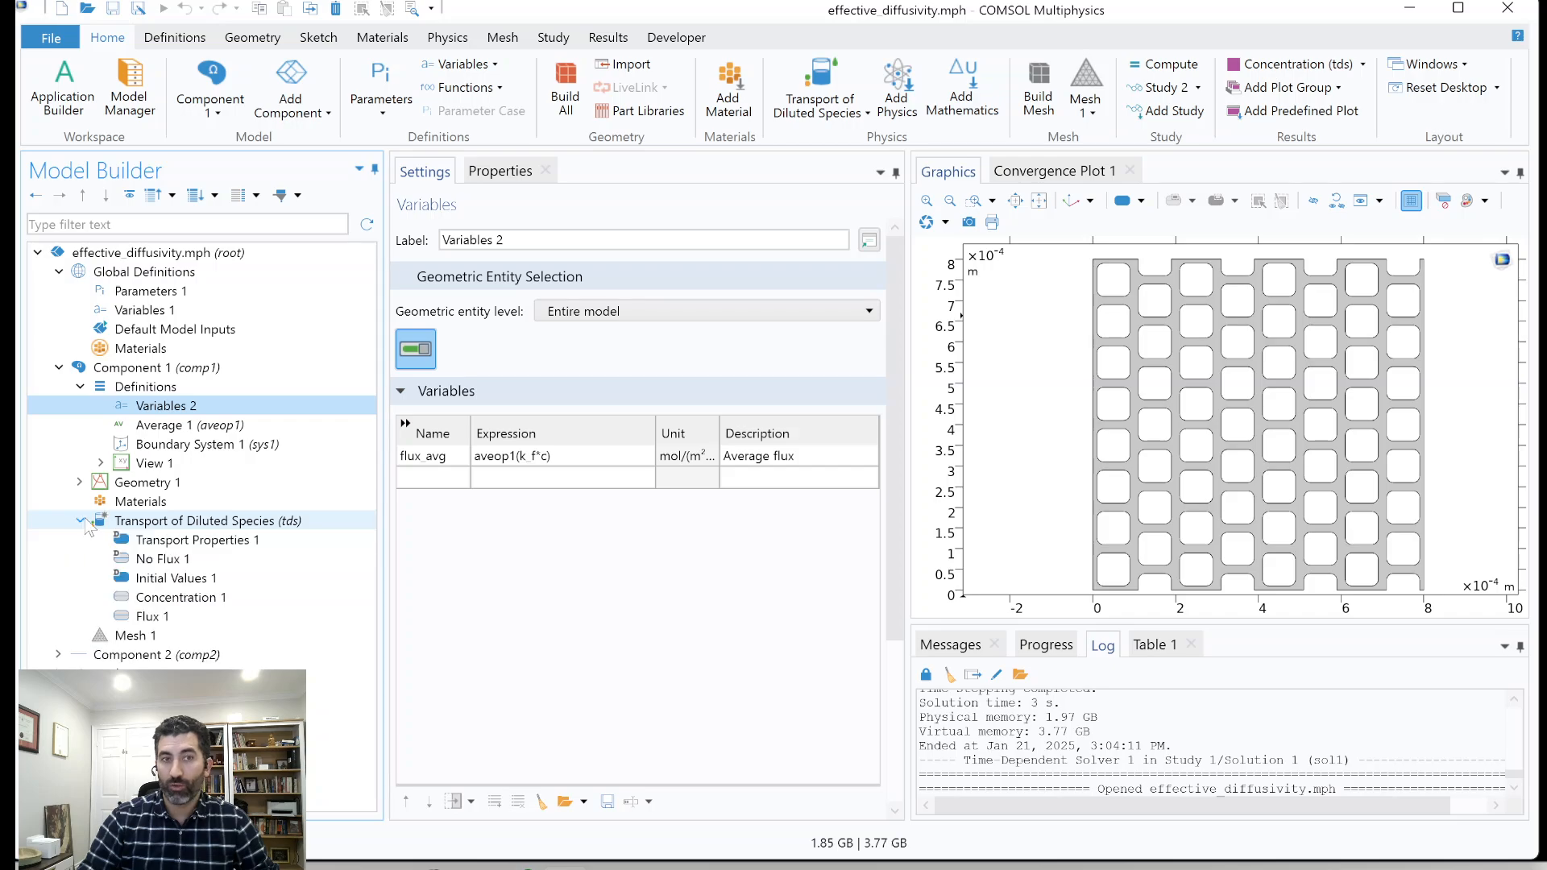
left_click(165, 522)
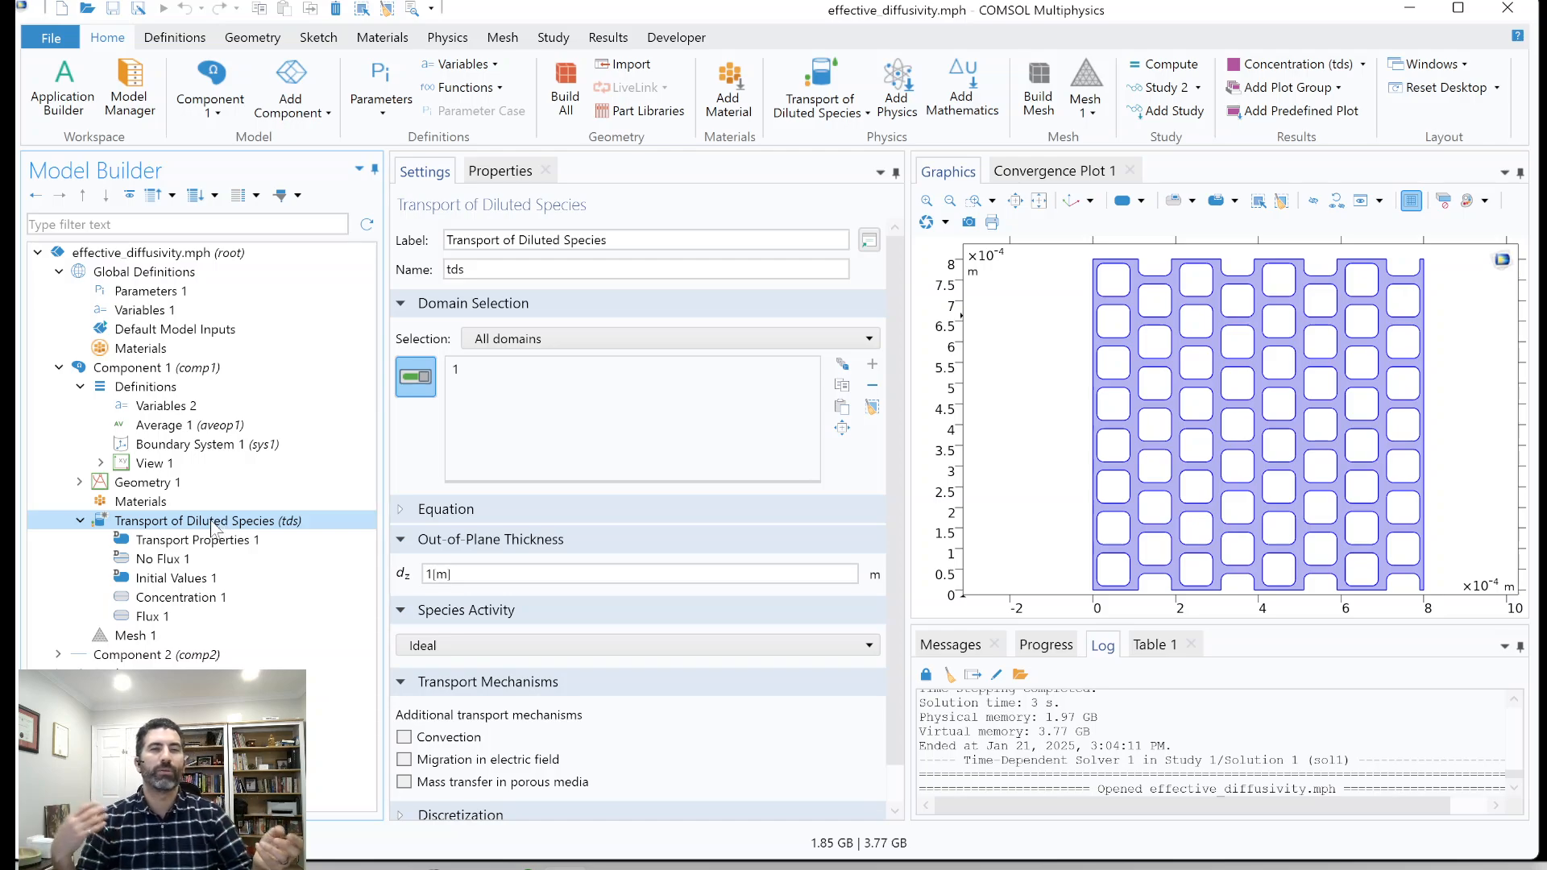
left_click(482, 574)
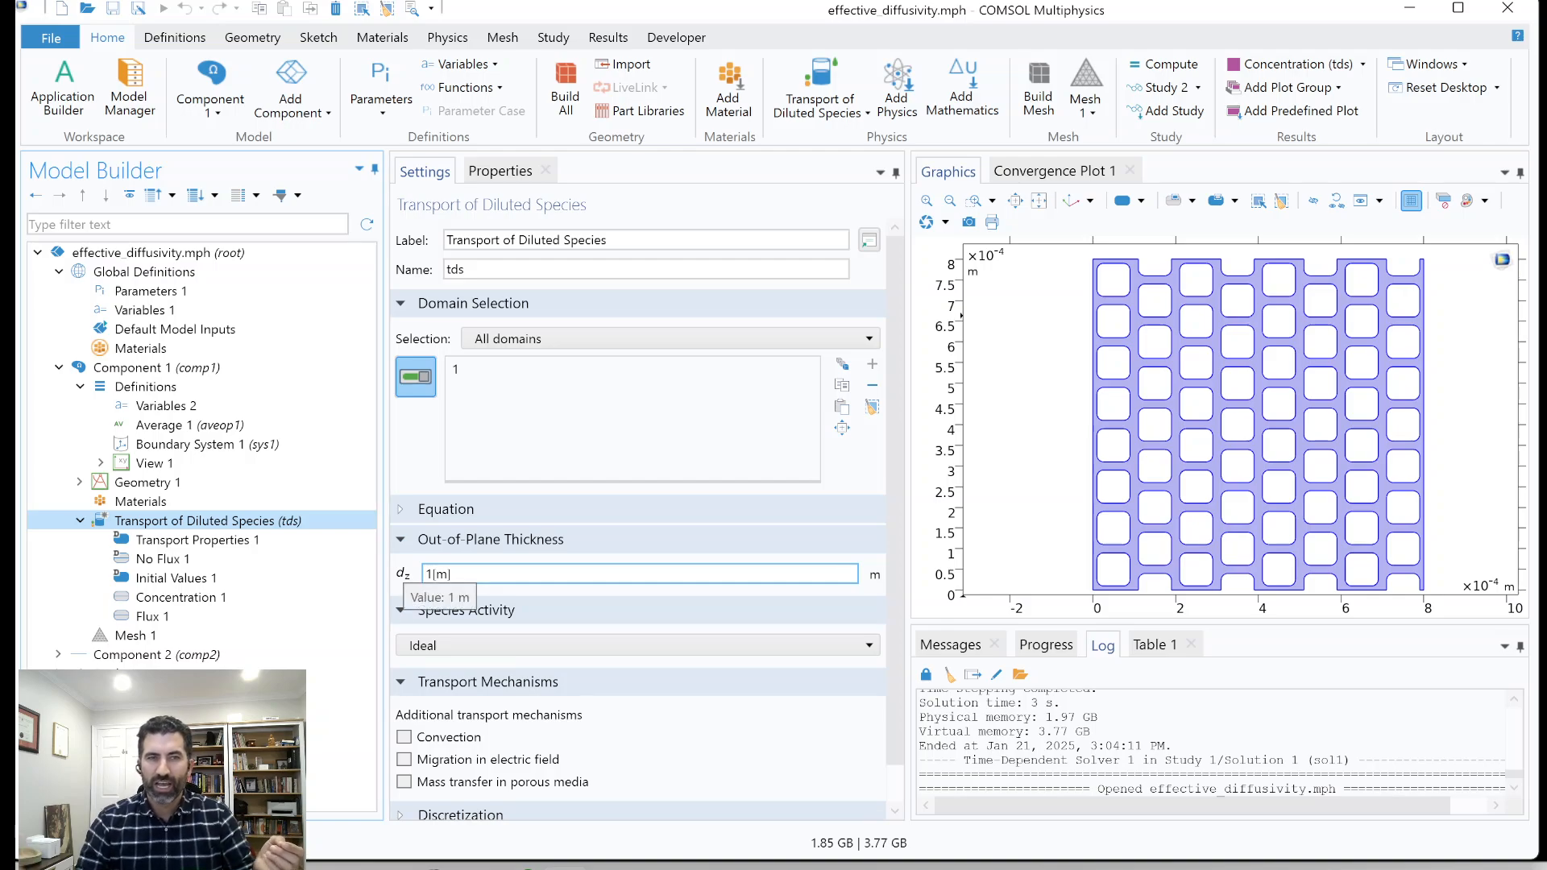
Build Mesh 1 for Component 1 and Mesh 2 for Component 2 with their existing physics-controlled settings.
left_click(125, 637)
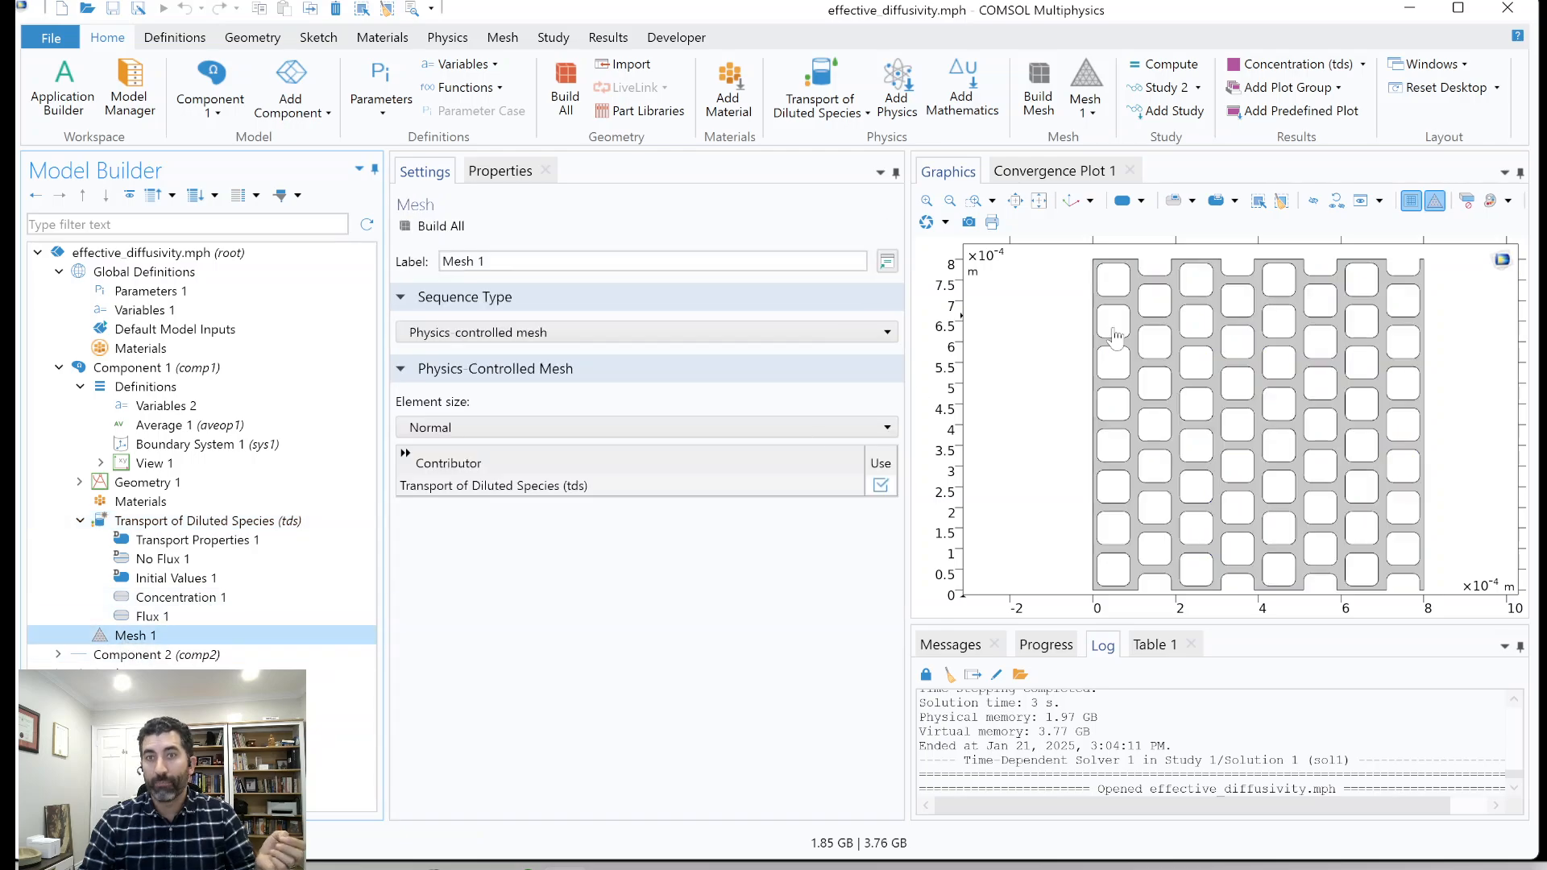
left_click(456, 225)
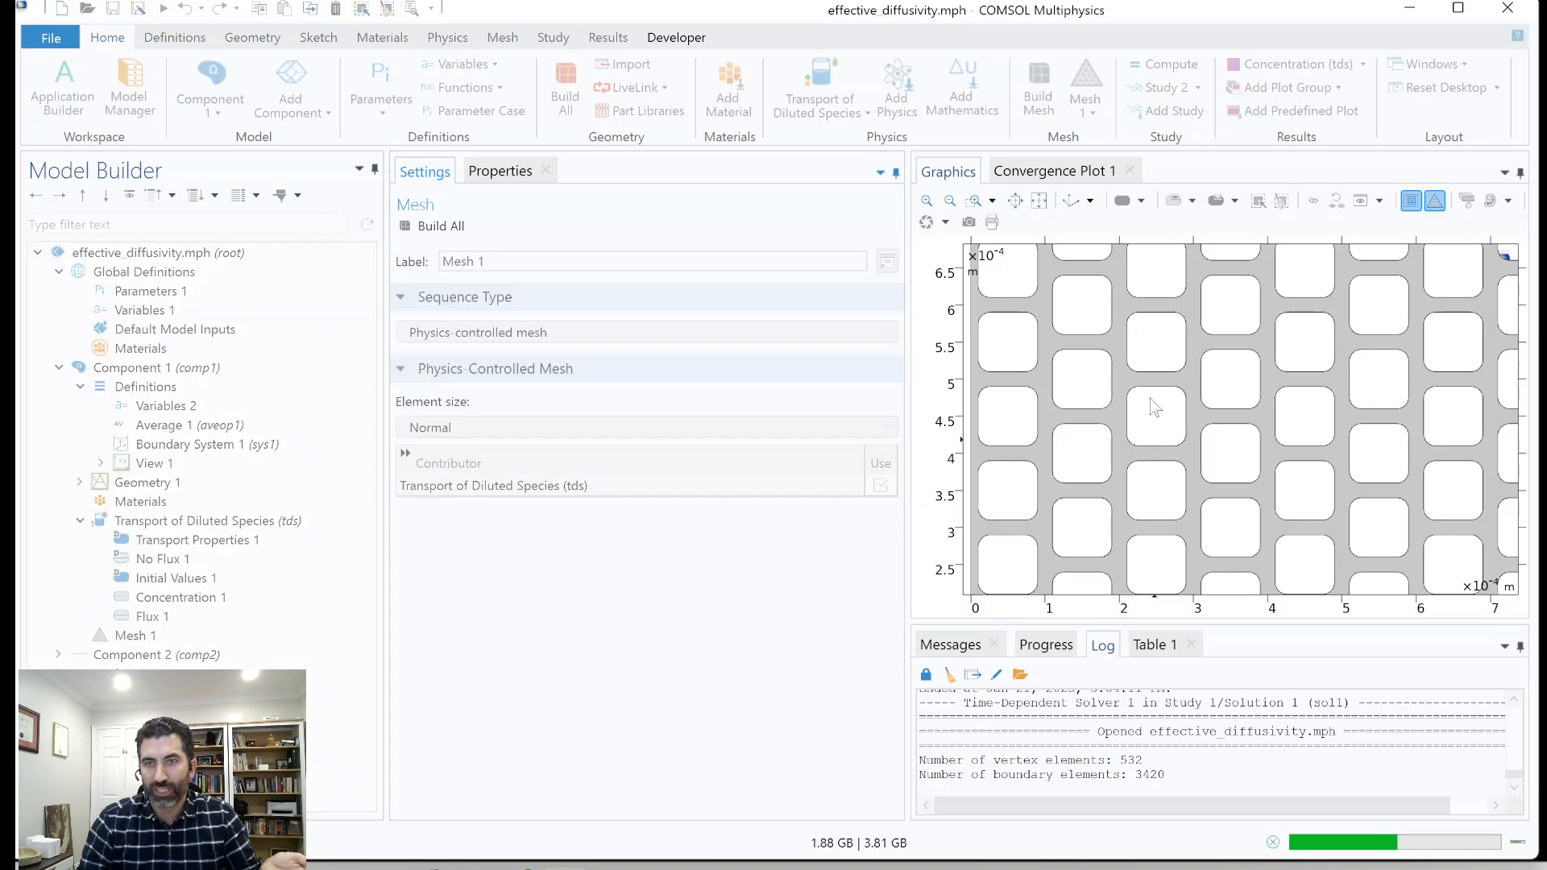
left_click(98, 656)
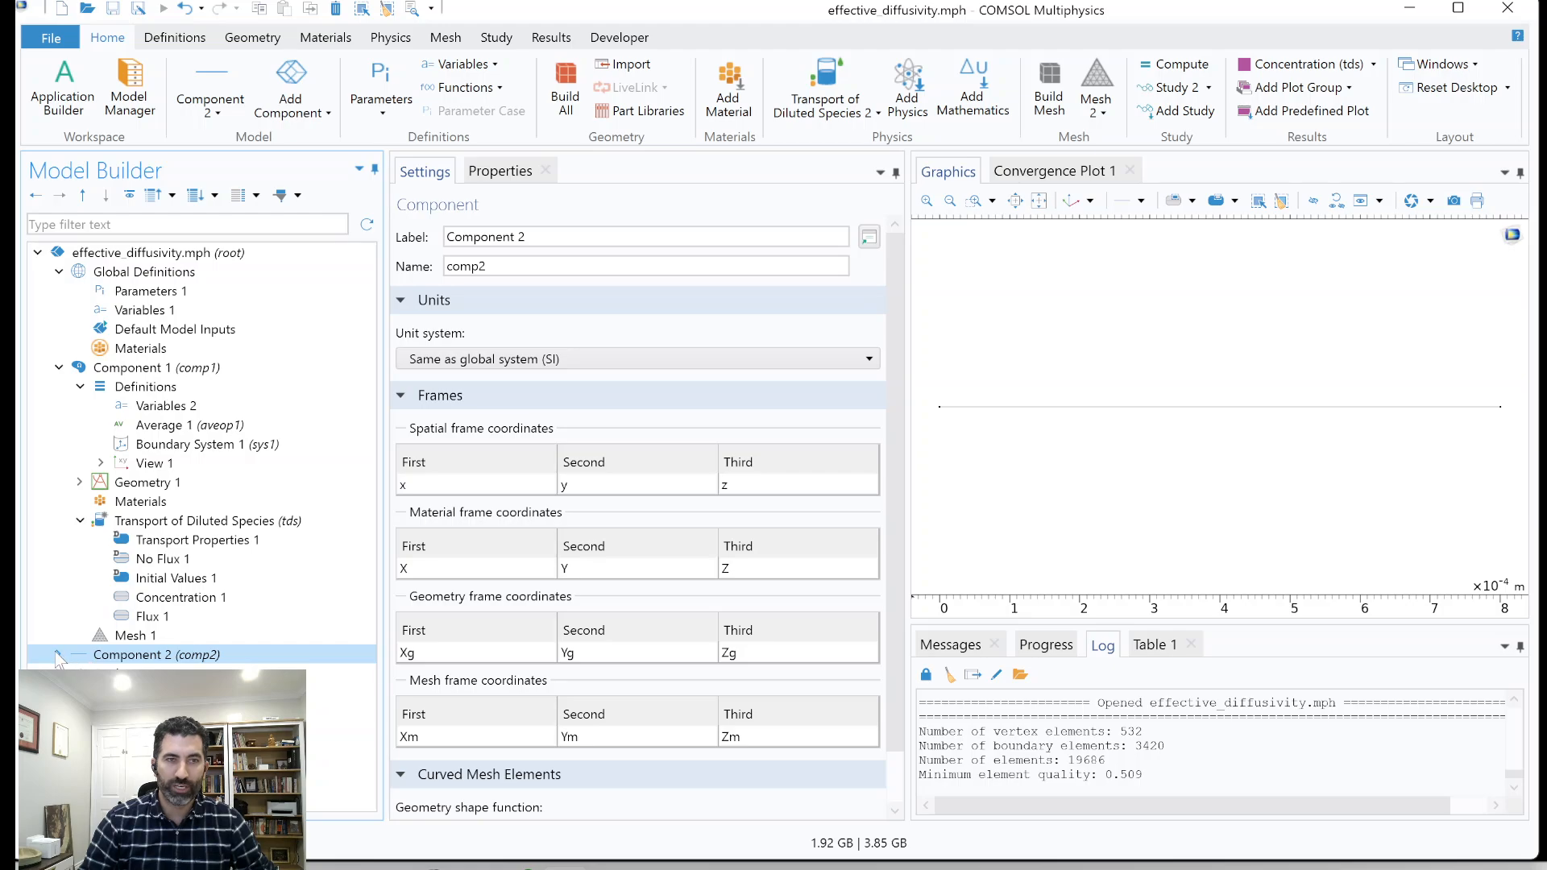
left_click(58, 654)
left_click(121, 673)
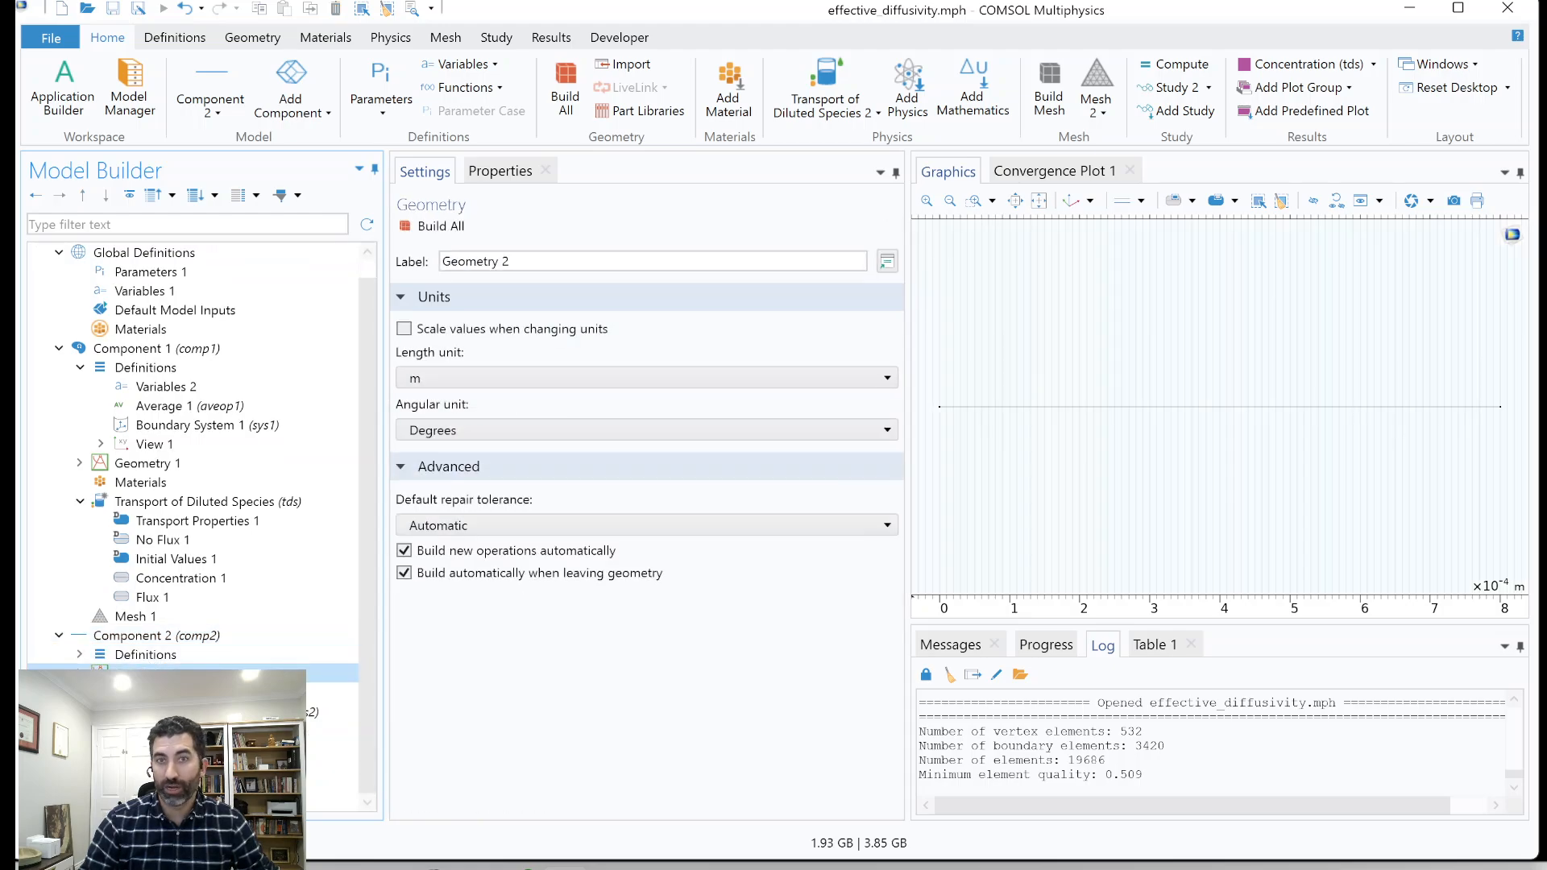
left_click(134, 730)
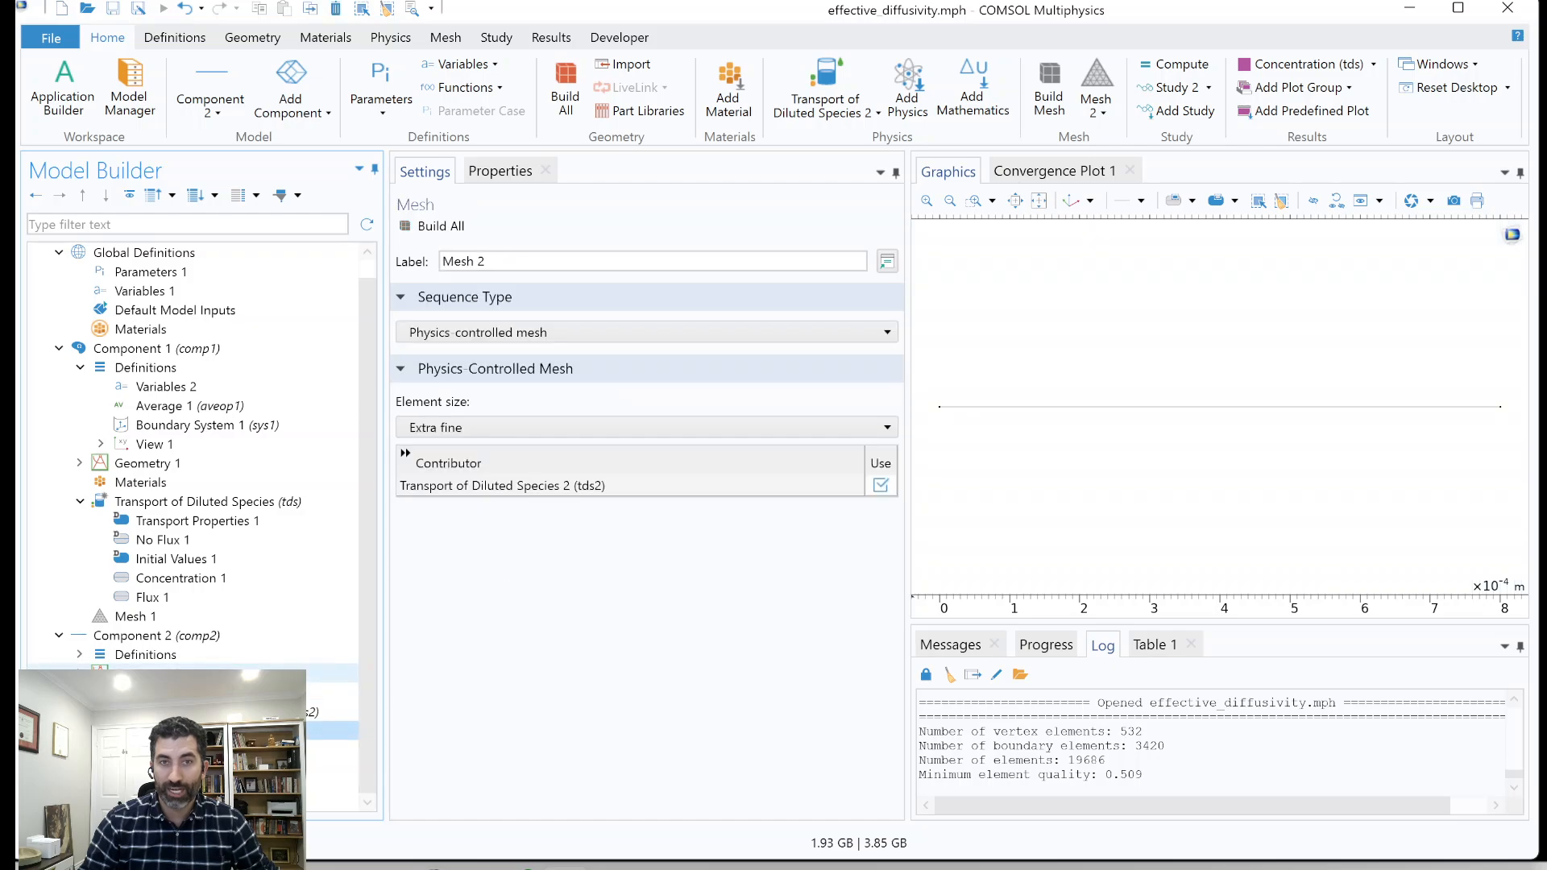
left_click(433, 226)
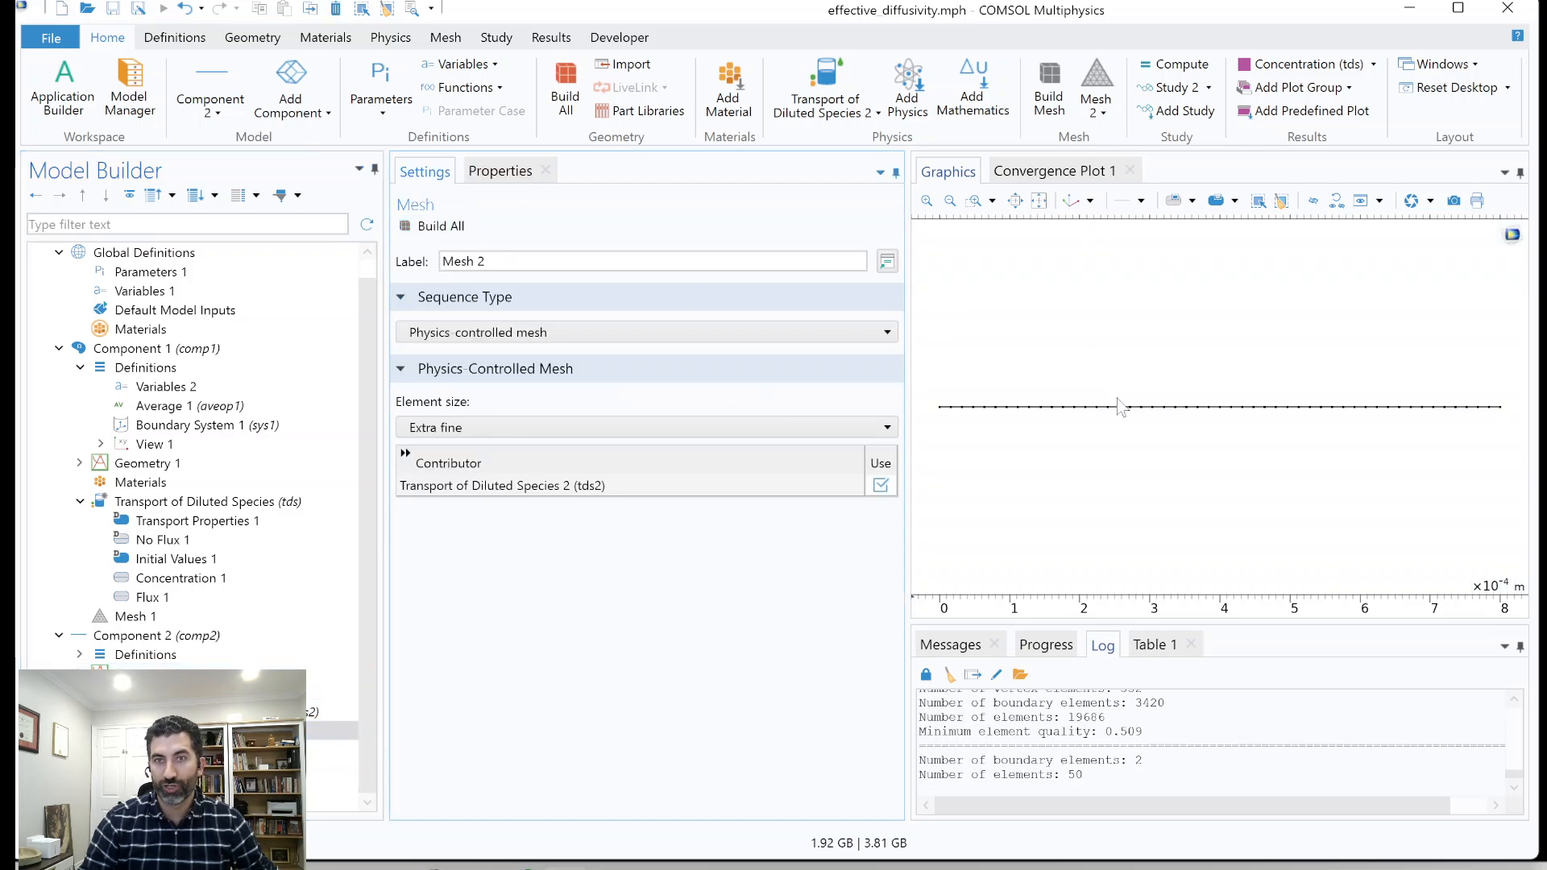
scroll(1120, 405, "up", 3)
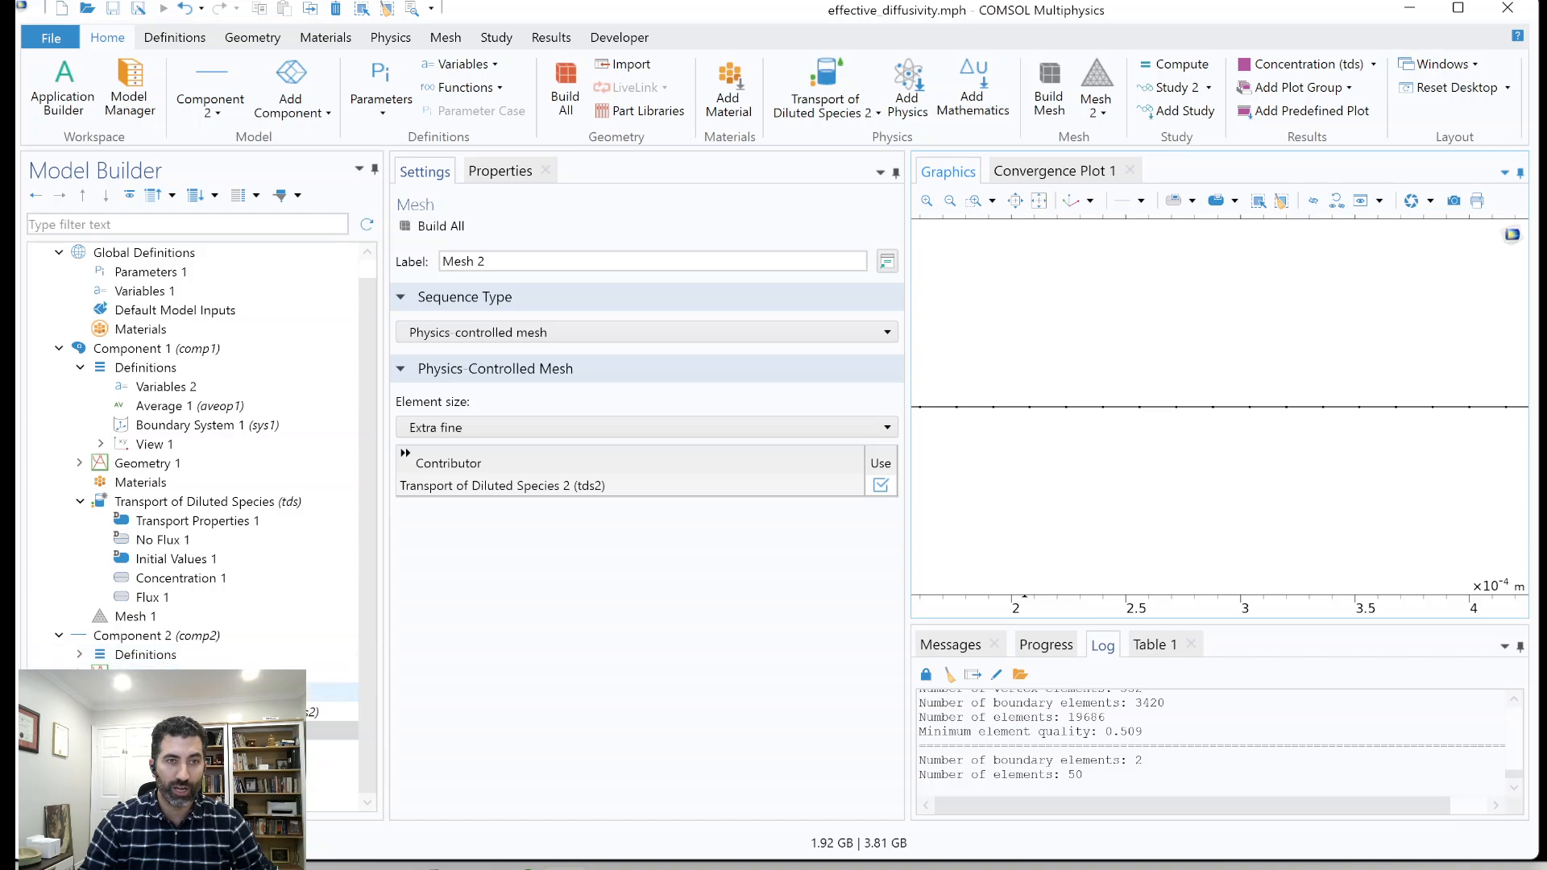
Examine the cross-sectional area and transport mechanism settings of Transport of Diluted Species 2 (tds2).
left_click(134, 693)
left_click(135, 711)
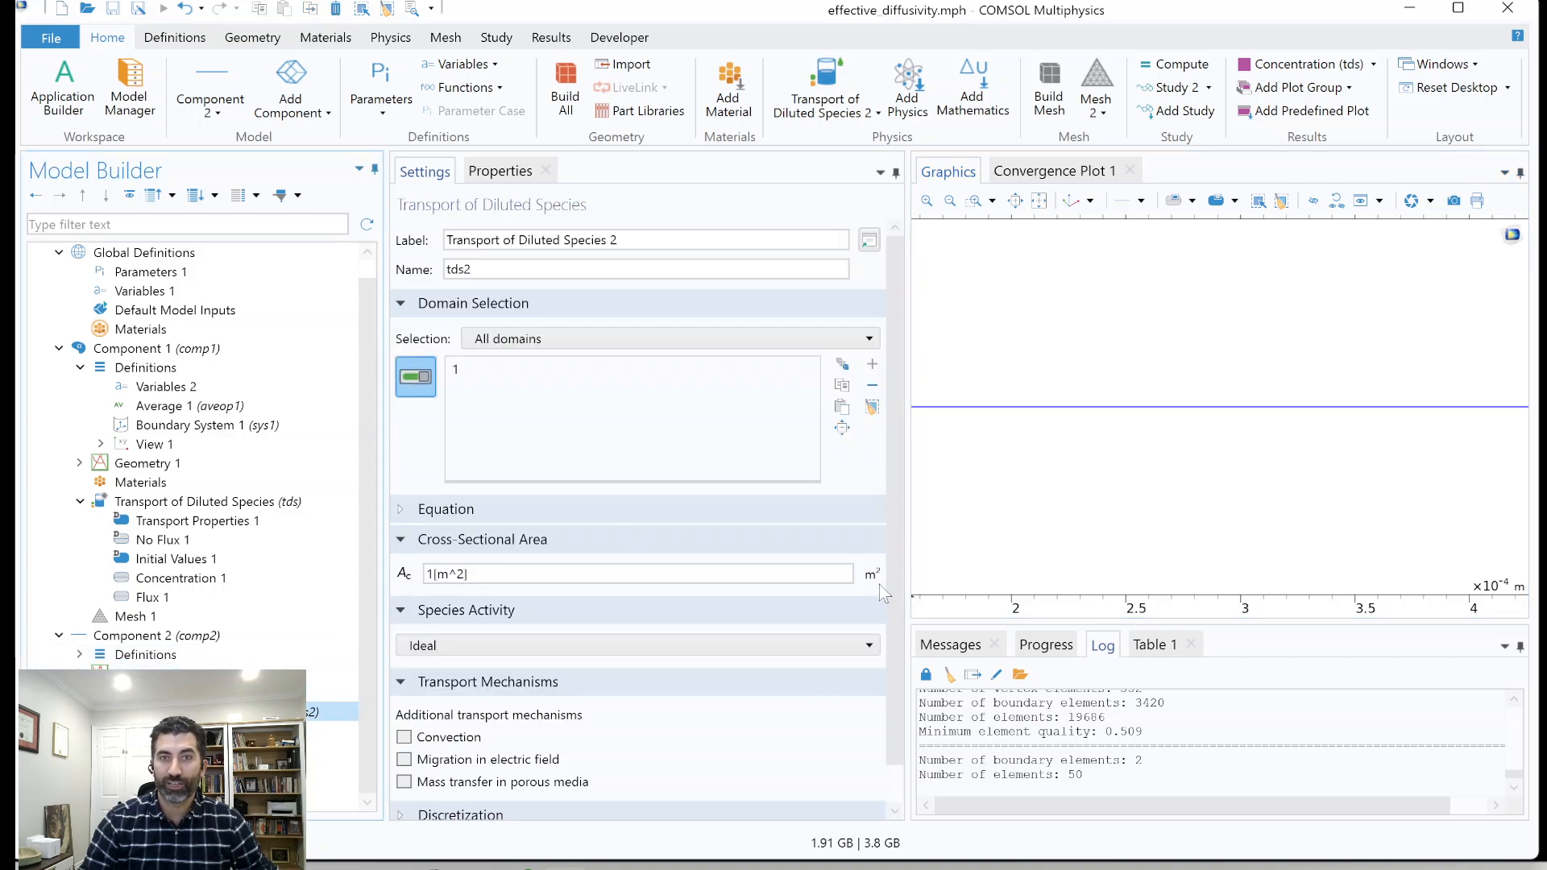
scroll(806, 586, "down", 1)
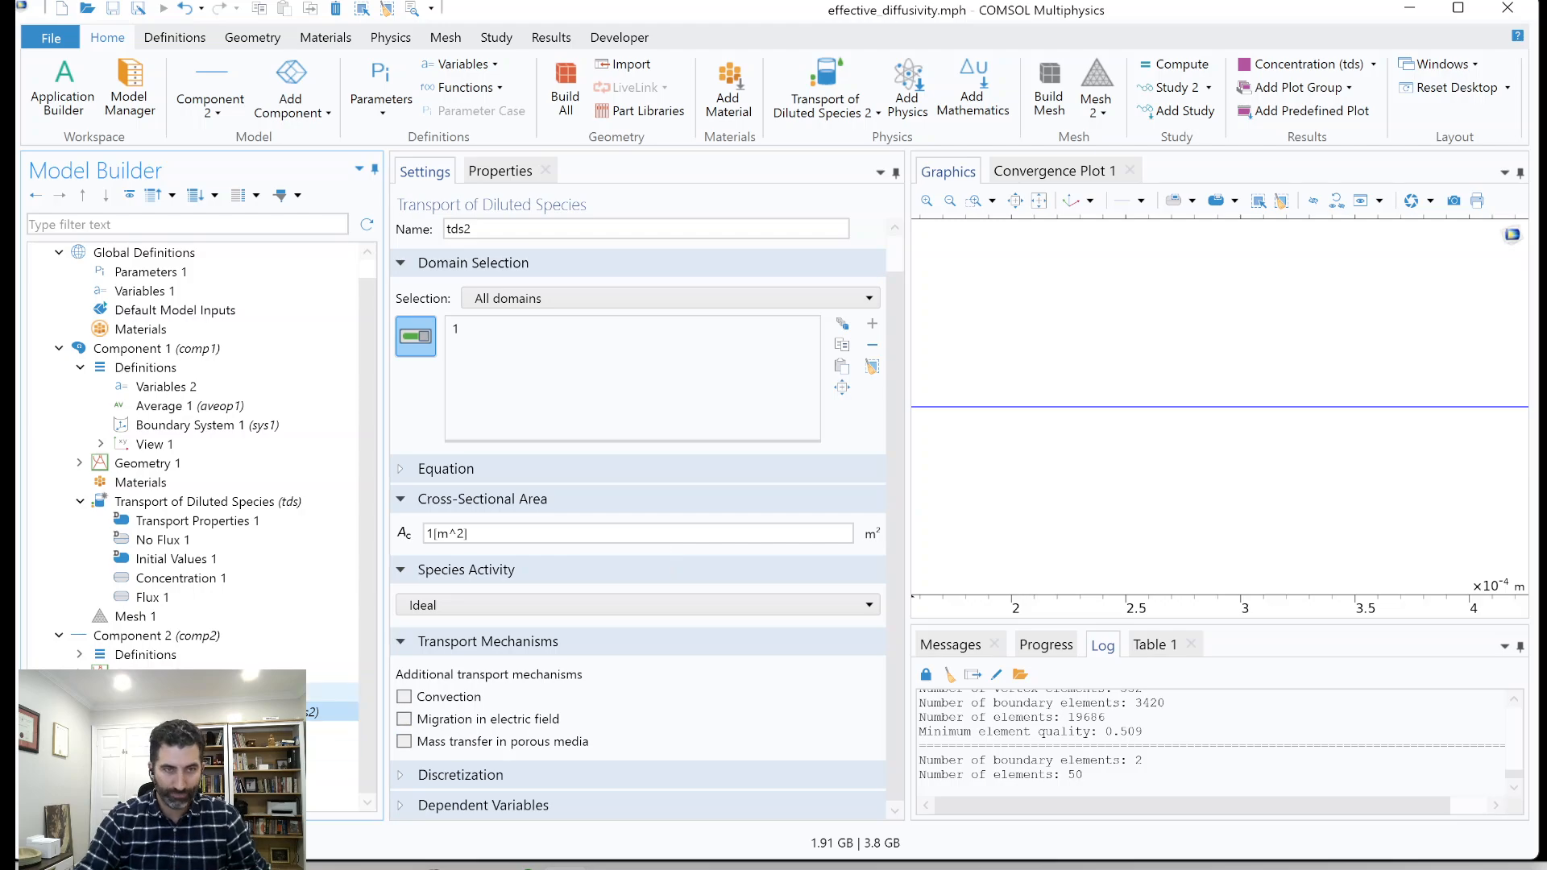
Collapse both components and review which physics the Time Dependent step of Study 1 solves for.
left_click(59, 636)
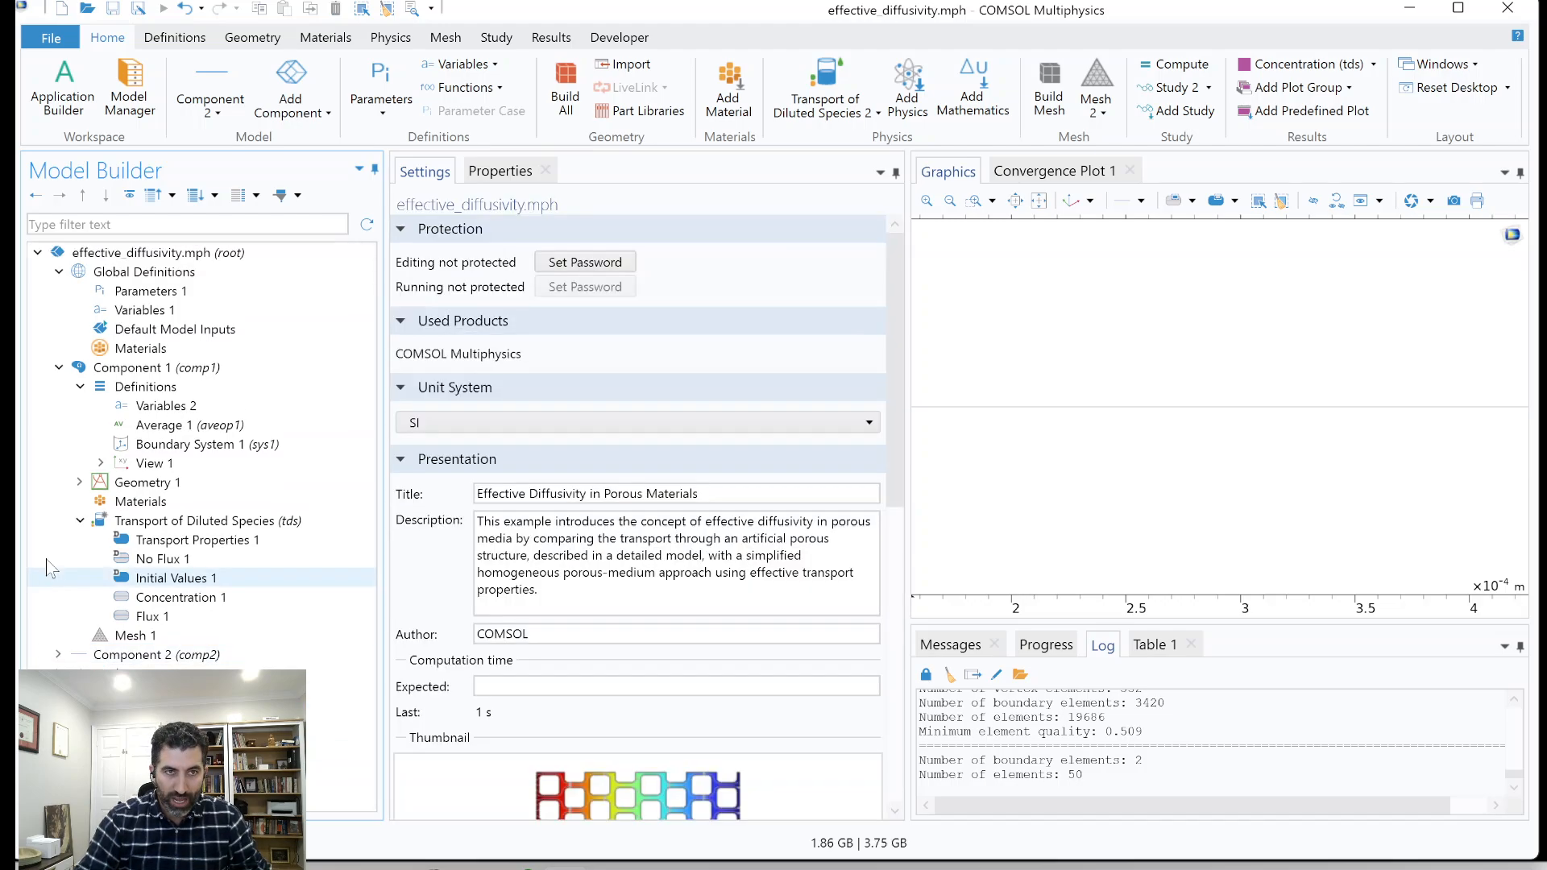
left_click(58, 367)
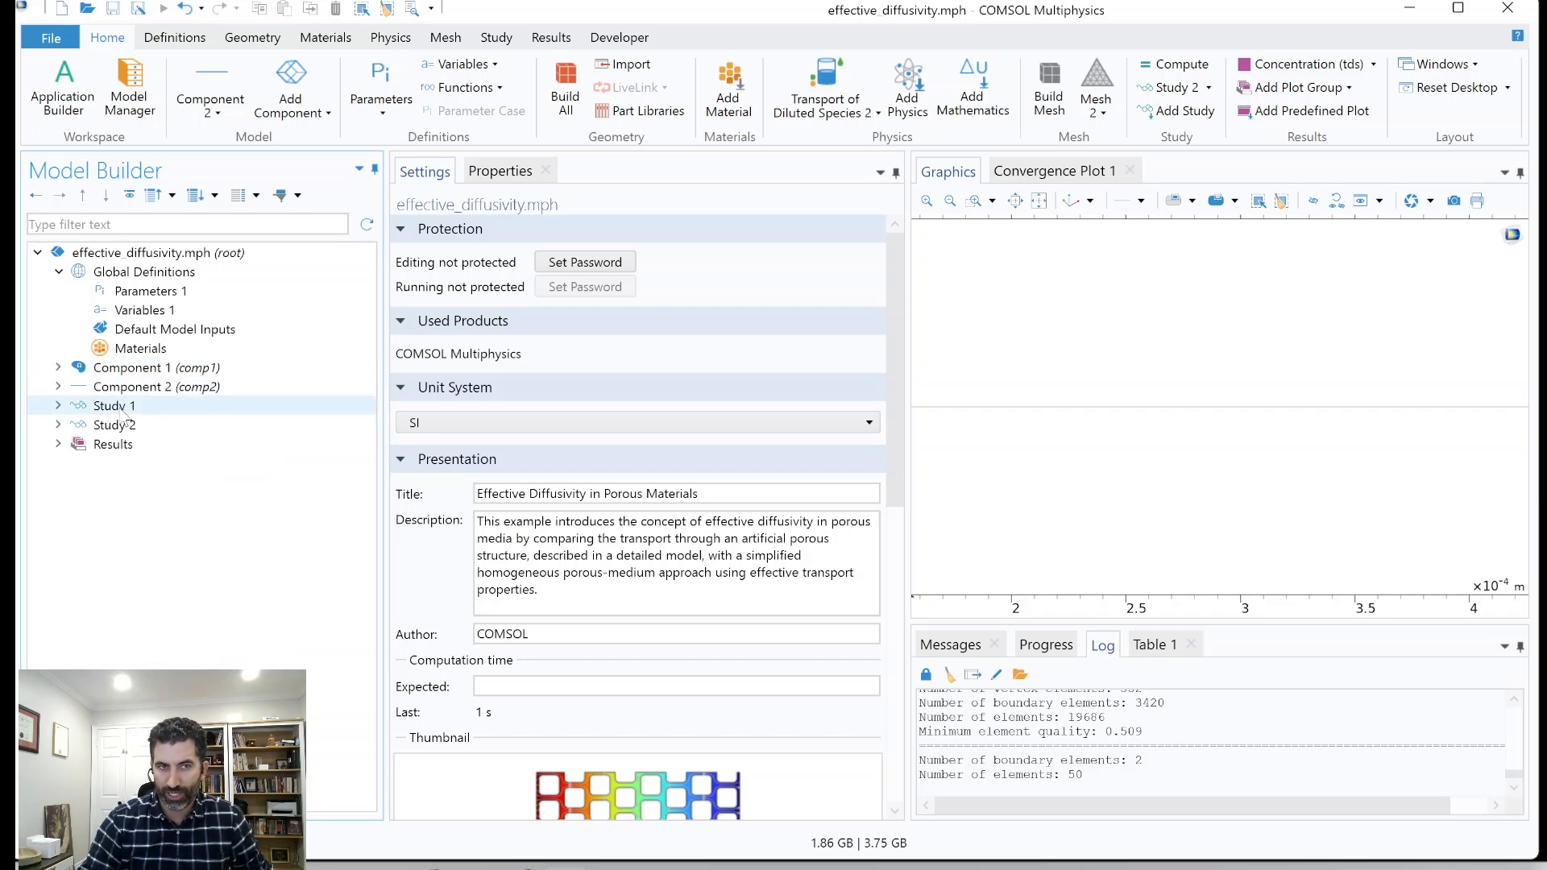
left_click(113, 407)
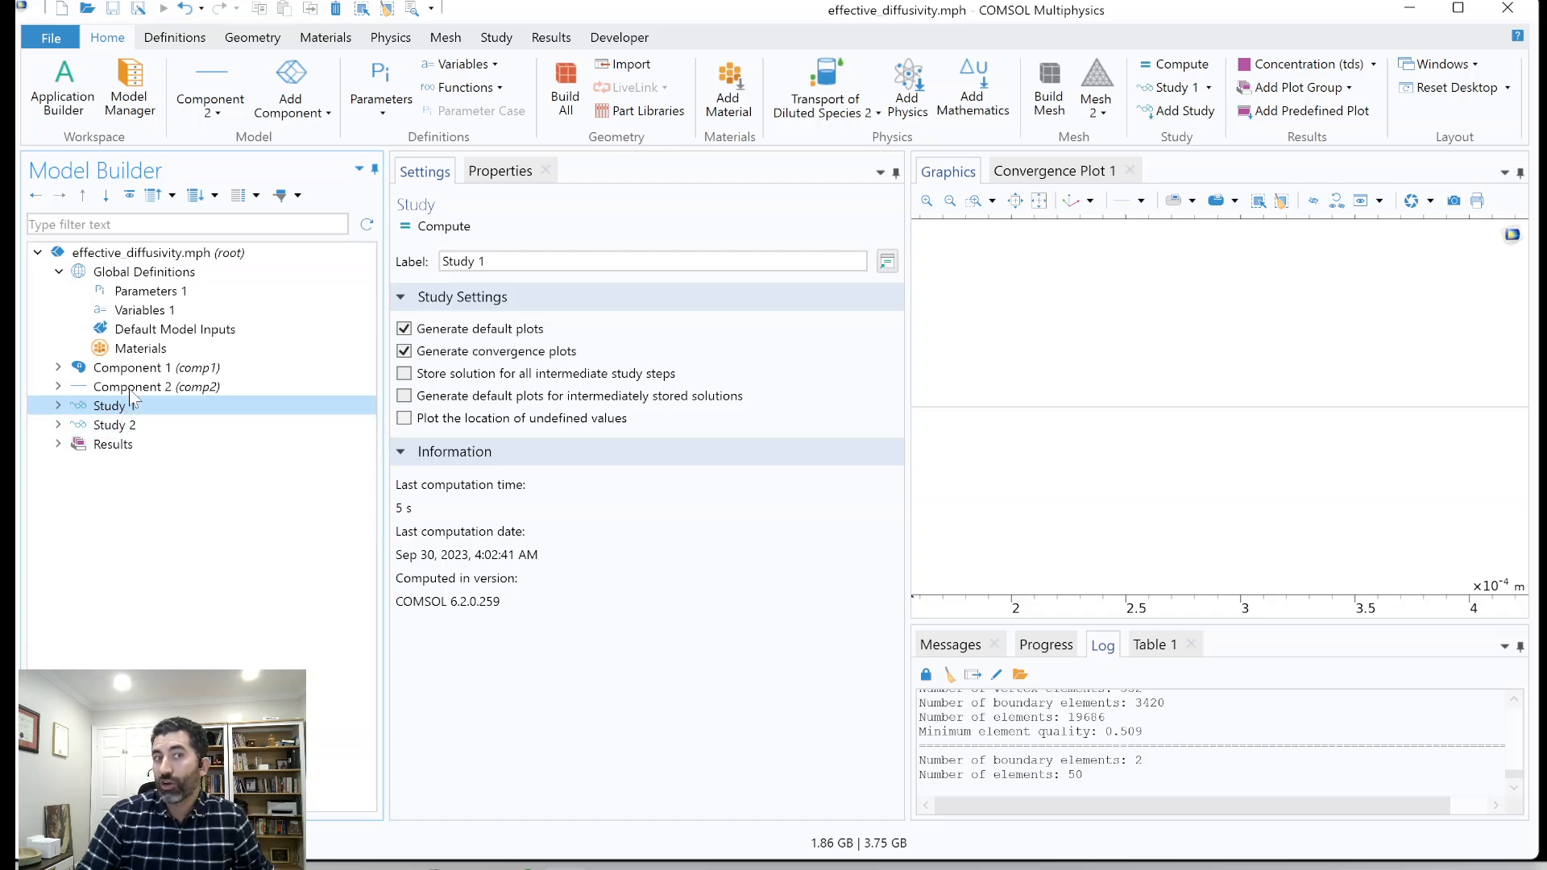
left_click(58, 406)
left_click(137, 424)
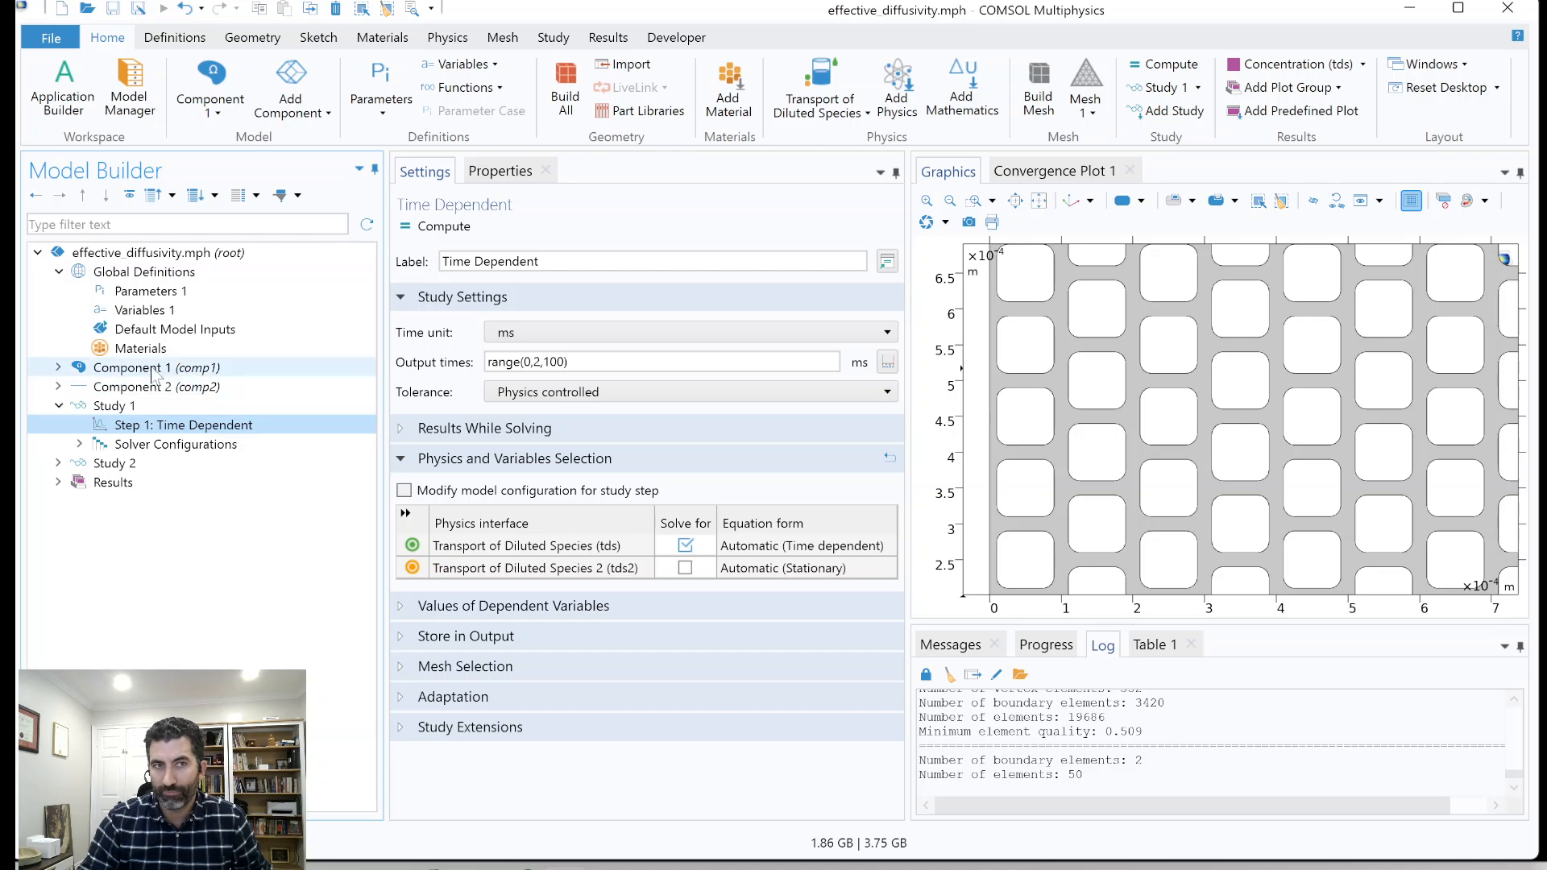
Expand Component 1 and check the physics selection in the Time Dependent step of Study 2.
left_click(58, 367)
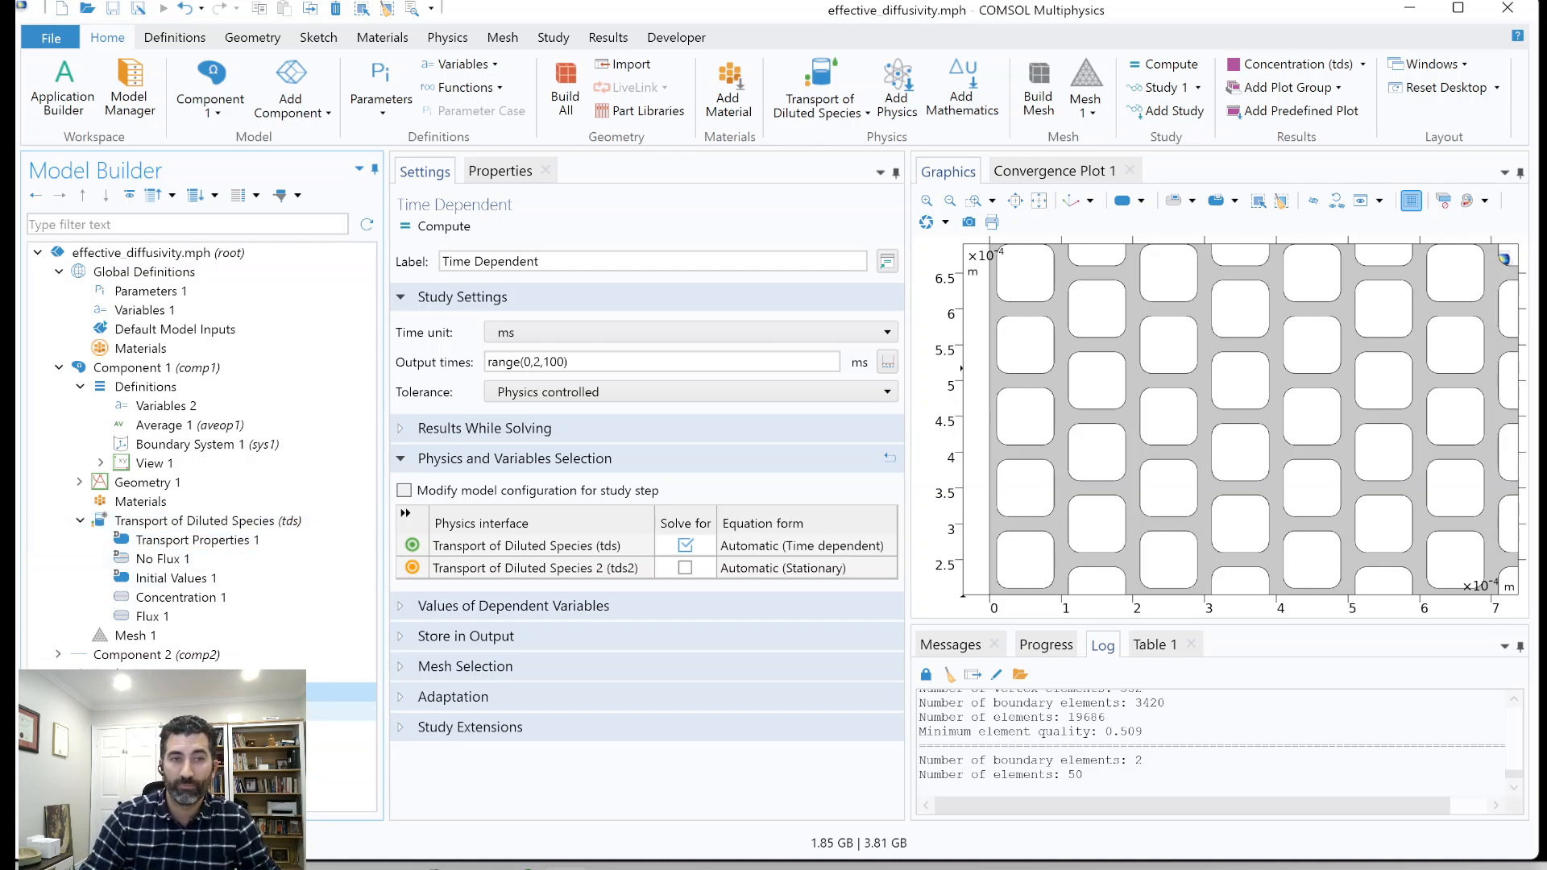
left_click(113, 731)
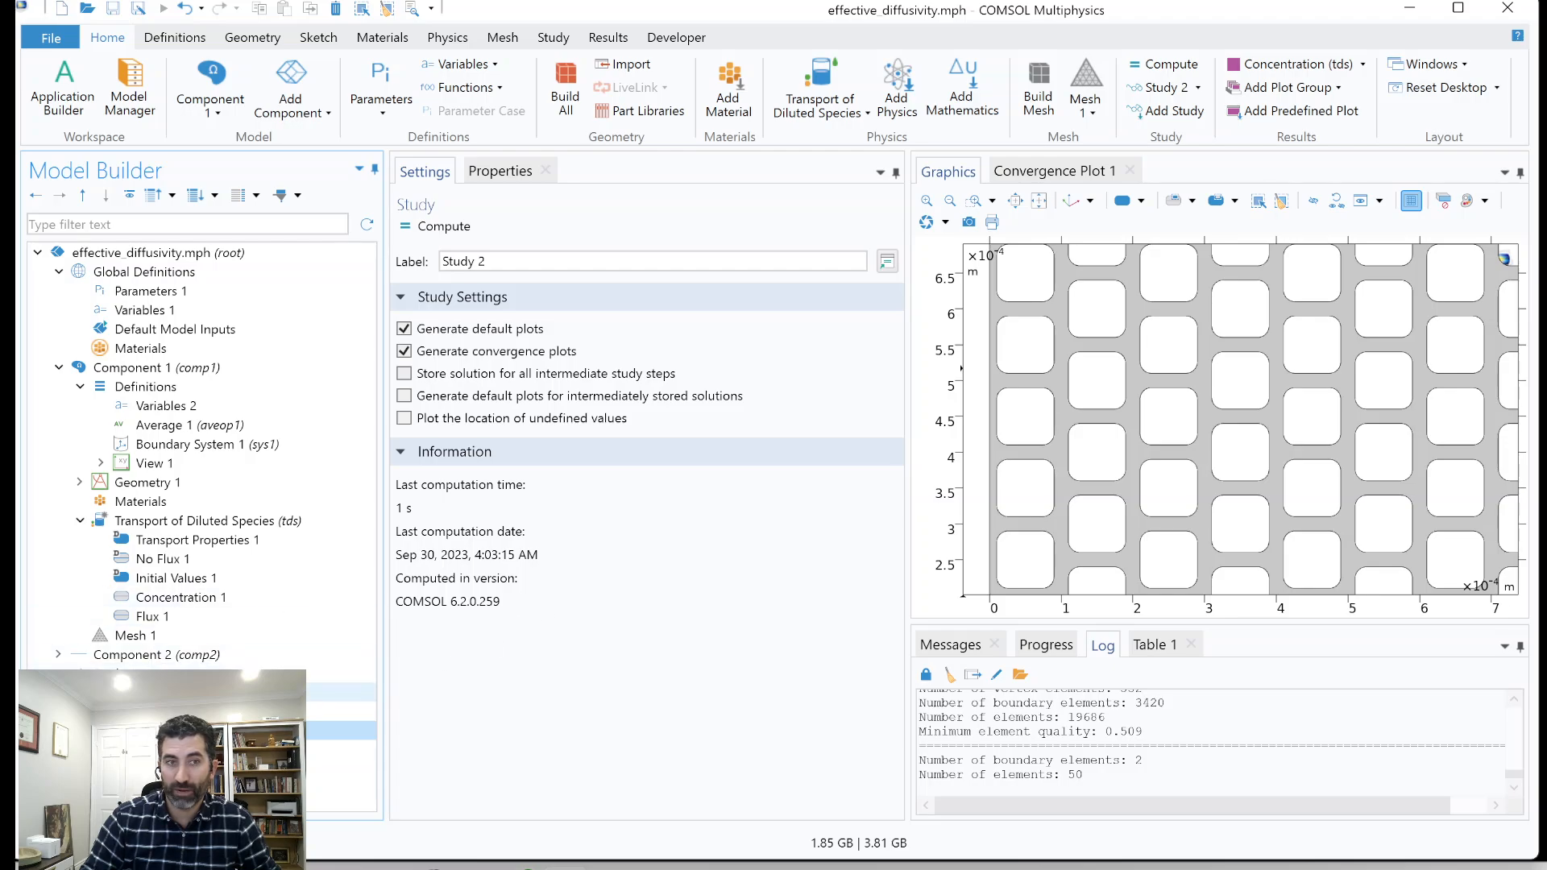
left_click(129, 750)
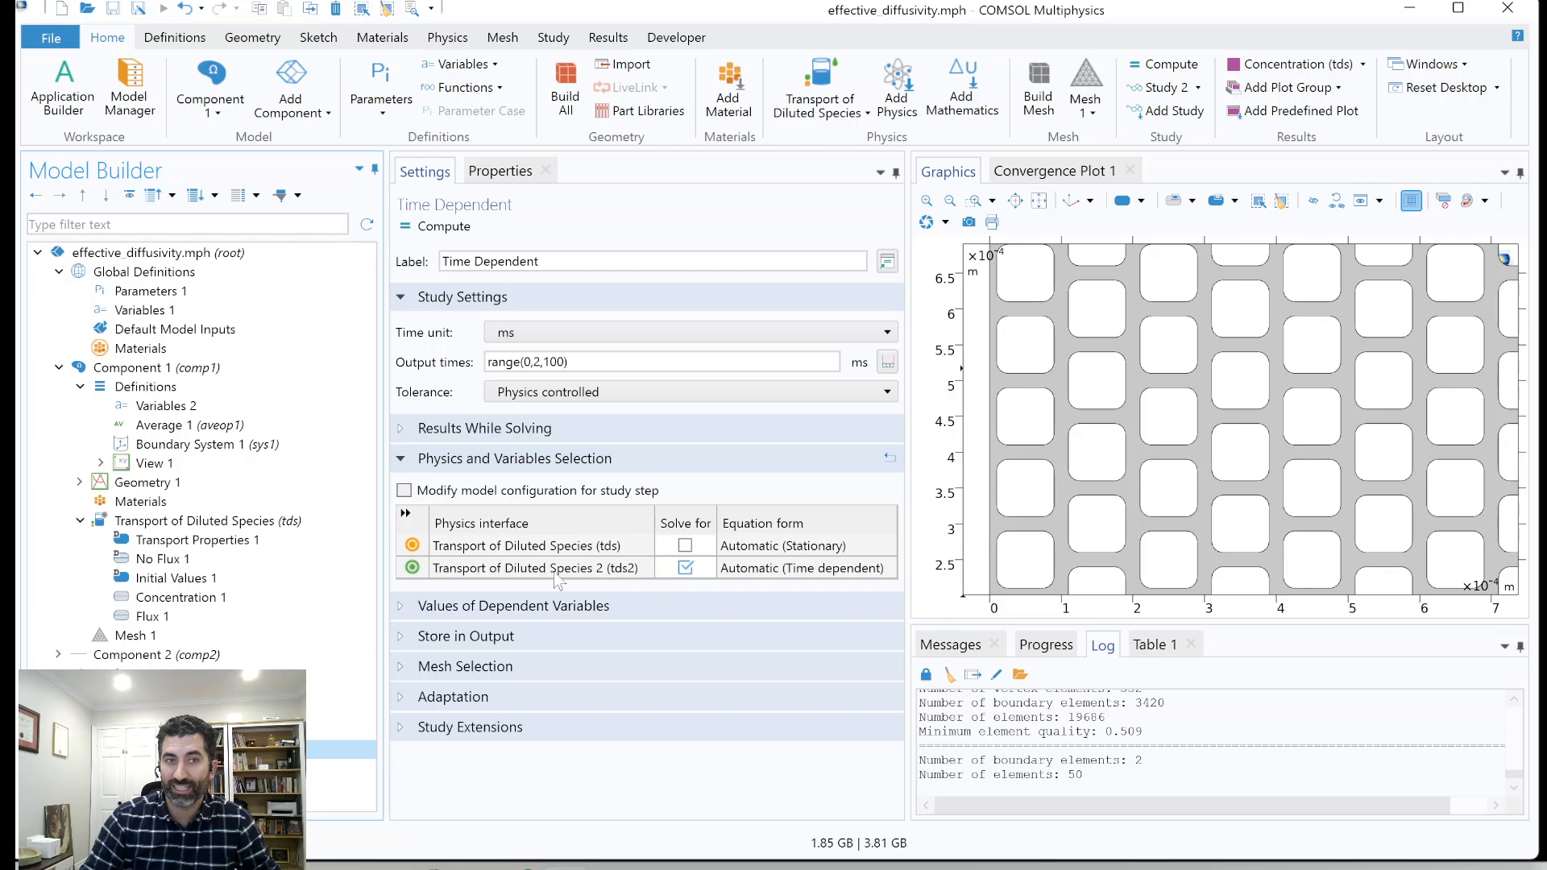
Expand Component 2 to show its Transport of Diluted Species 2 interface, and revisit Study 1's Time Dependent step.
left_click(58, 654)
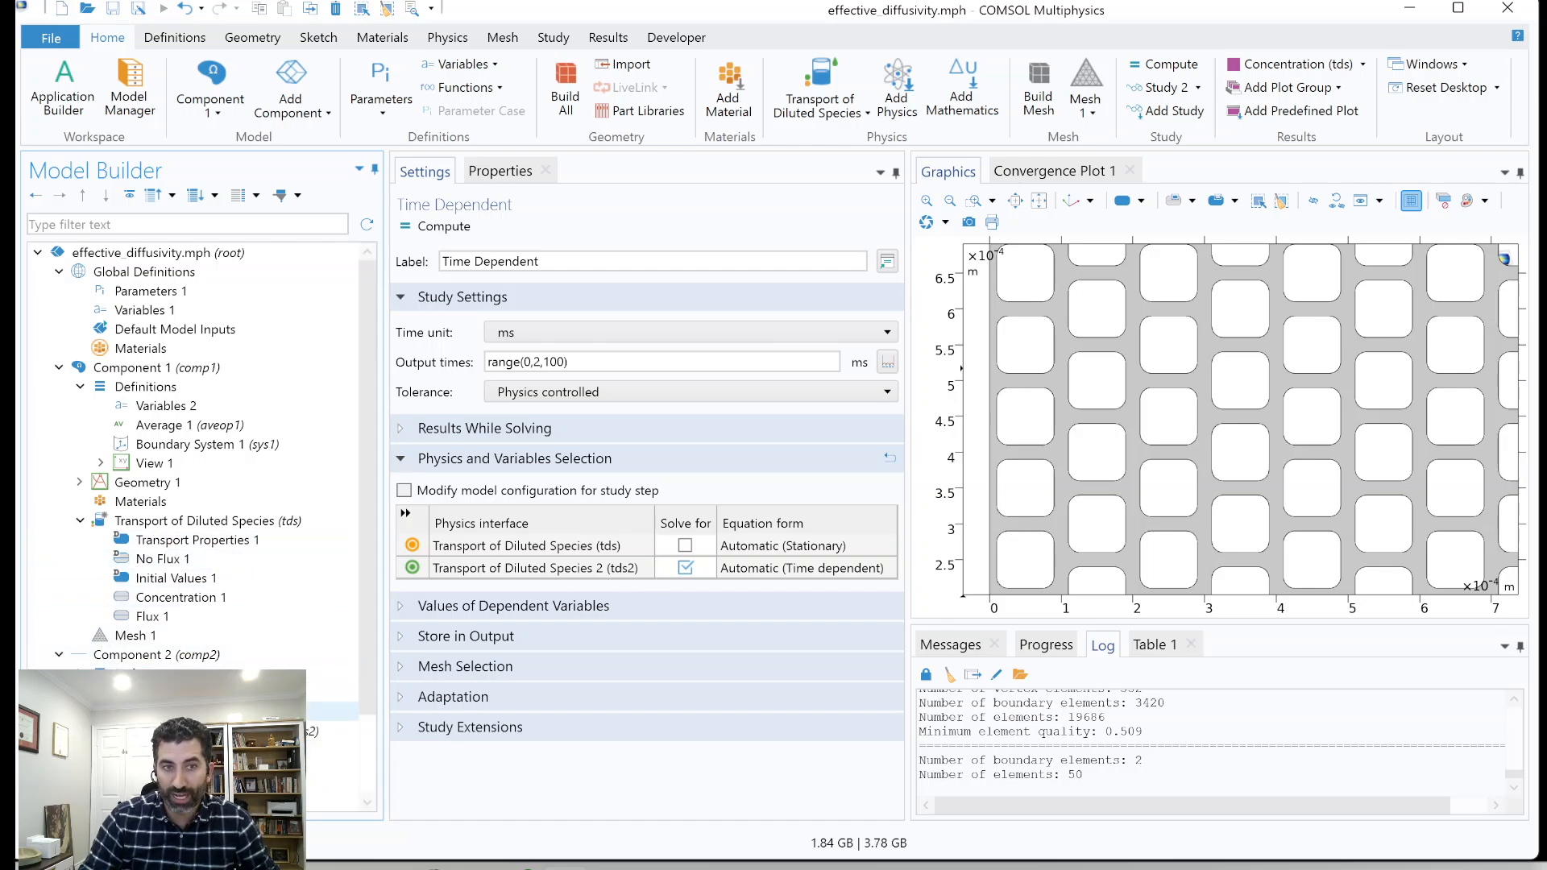
left_click(314, 731)
scroll(314, 701, "down", 1)
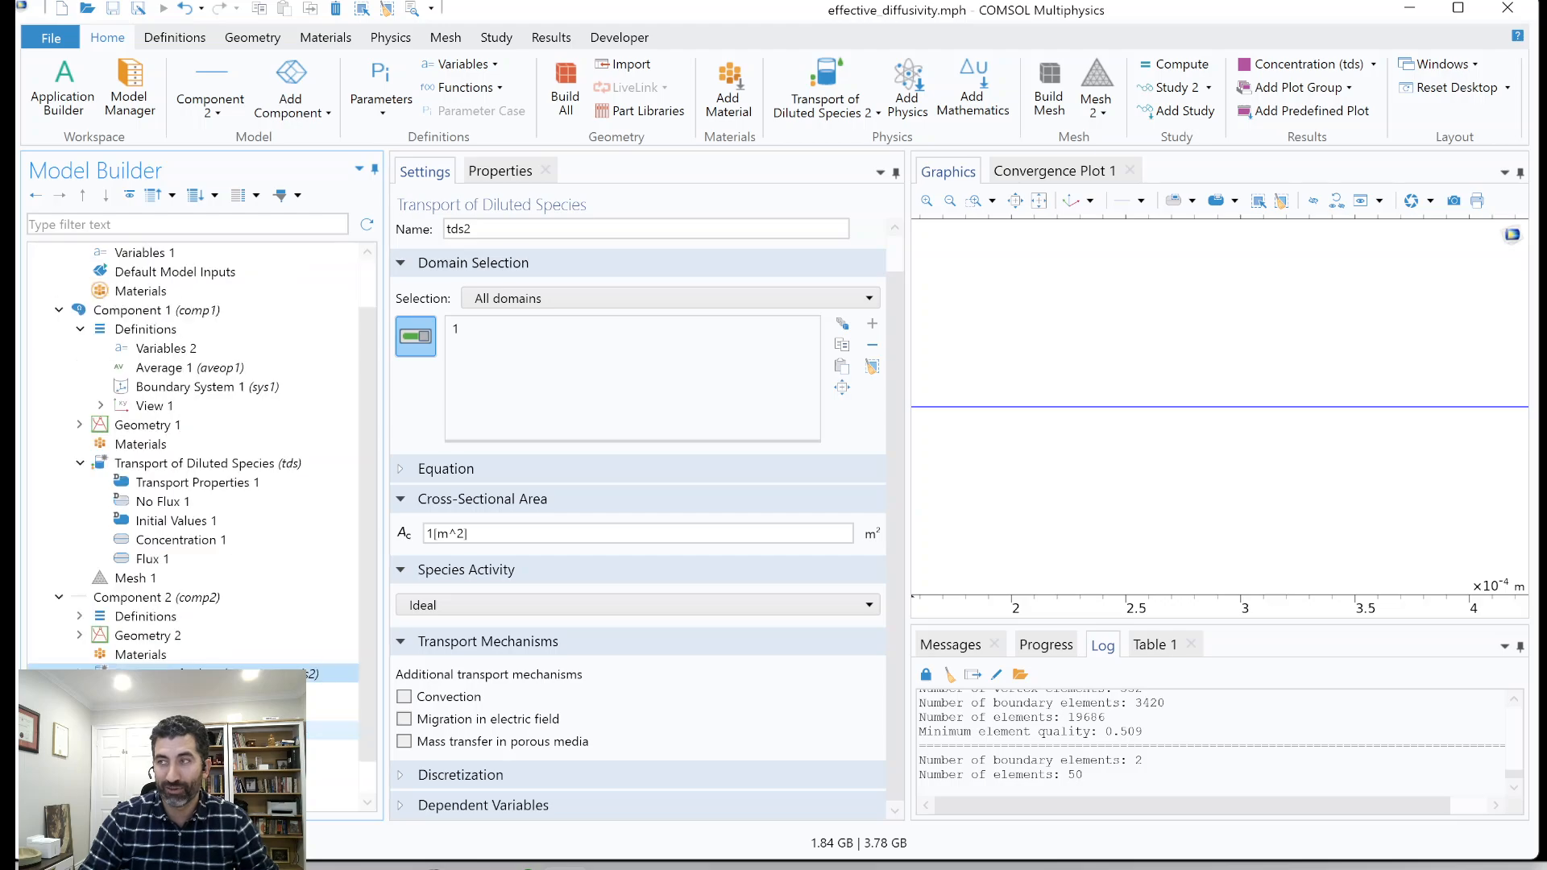
scroll(315, 679, "down", 1)
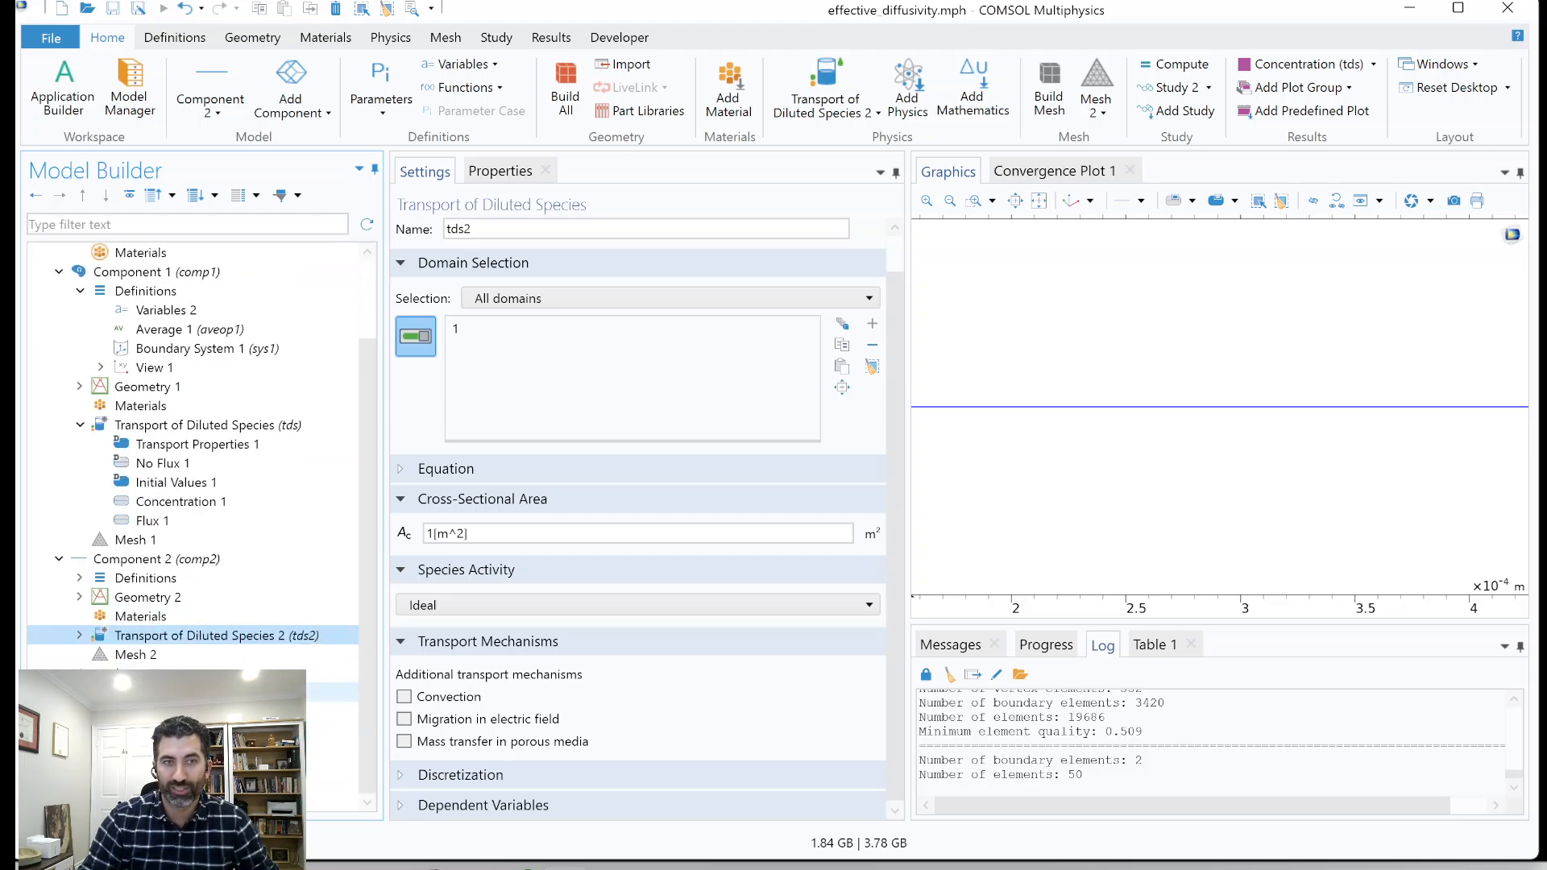
left_click(314, 691)
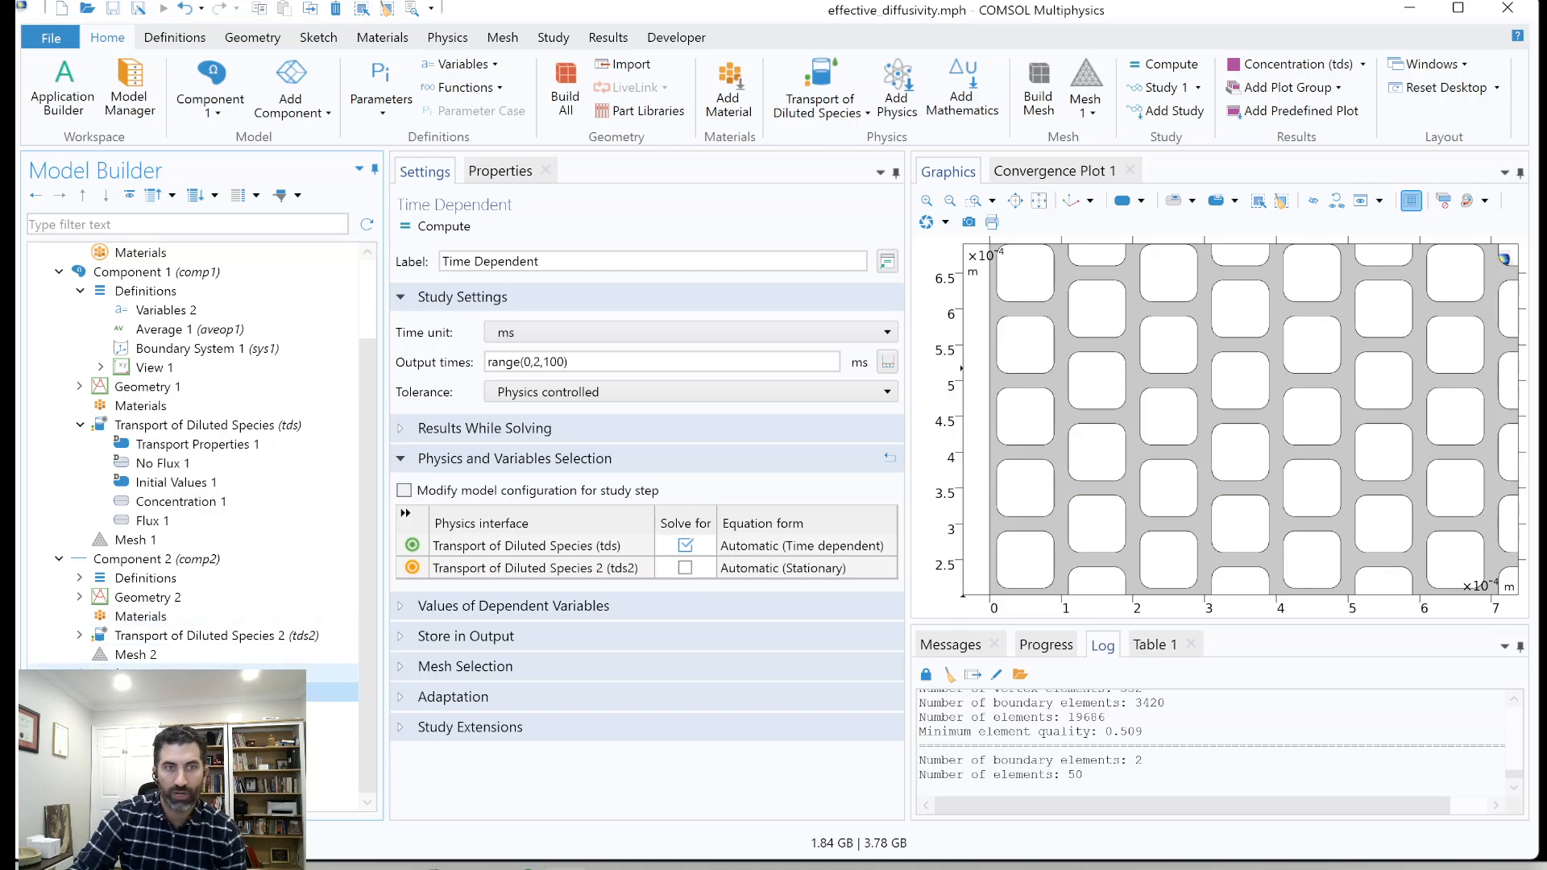
Collapse Study 1 and Study 2, expand the results, and show the Concentration (tds) plot group.
left_click(59, 673)
left_click(58, 731)
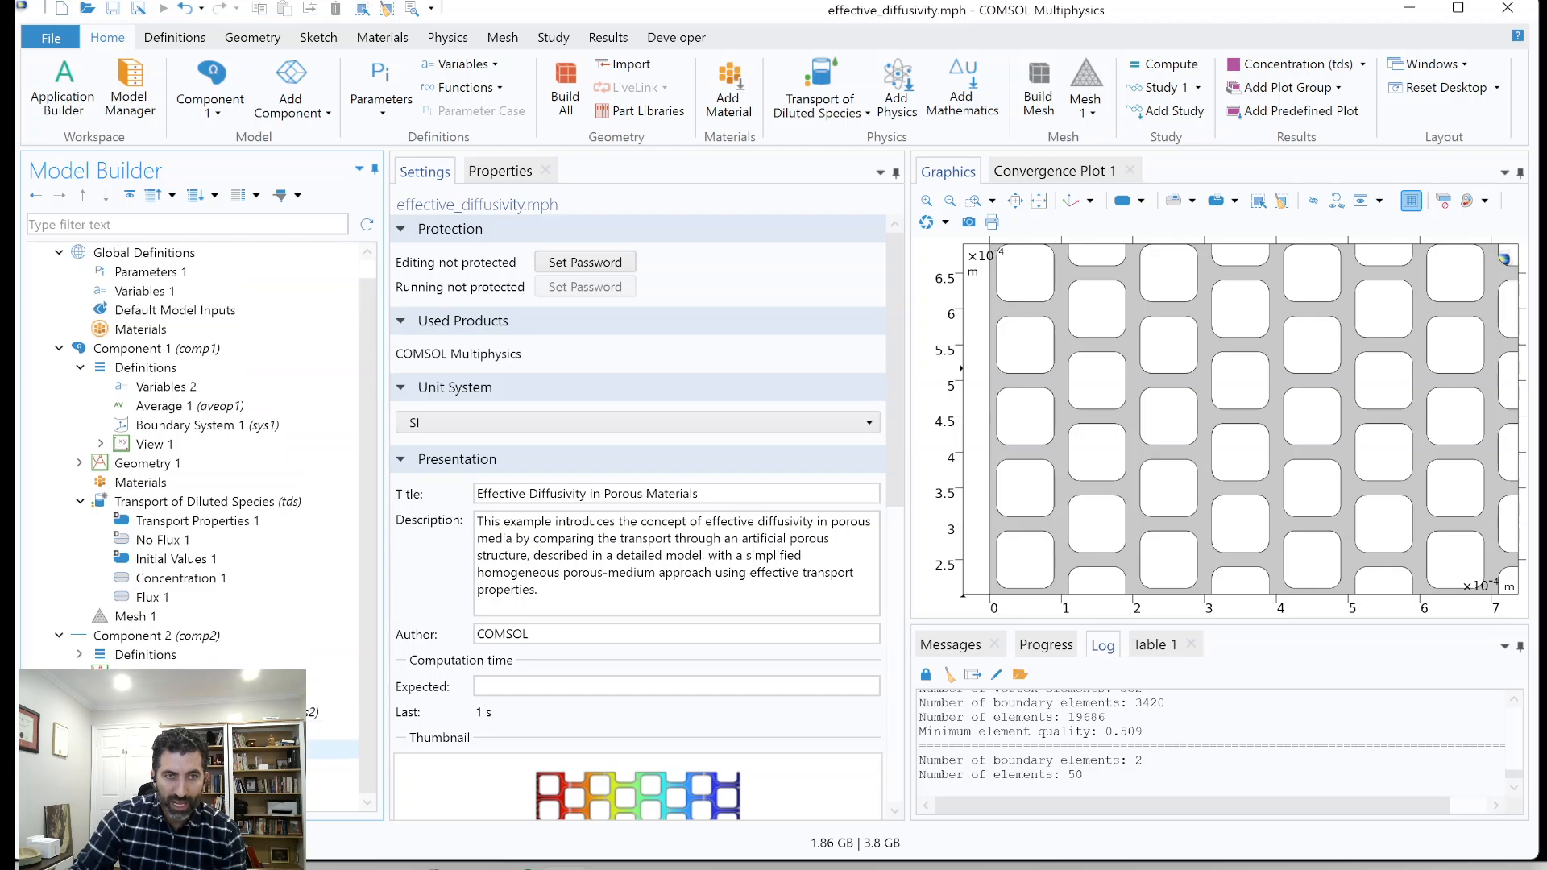
left_click(111, 750)
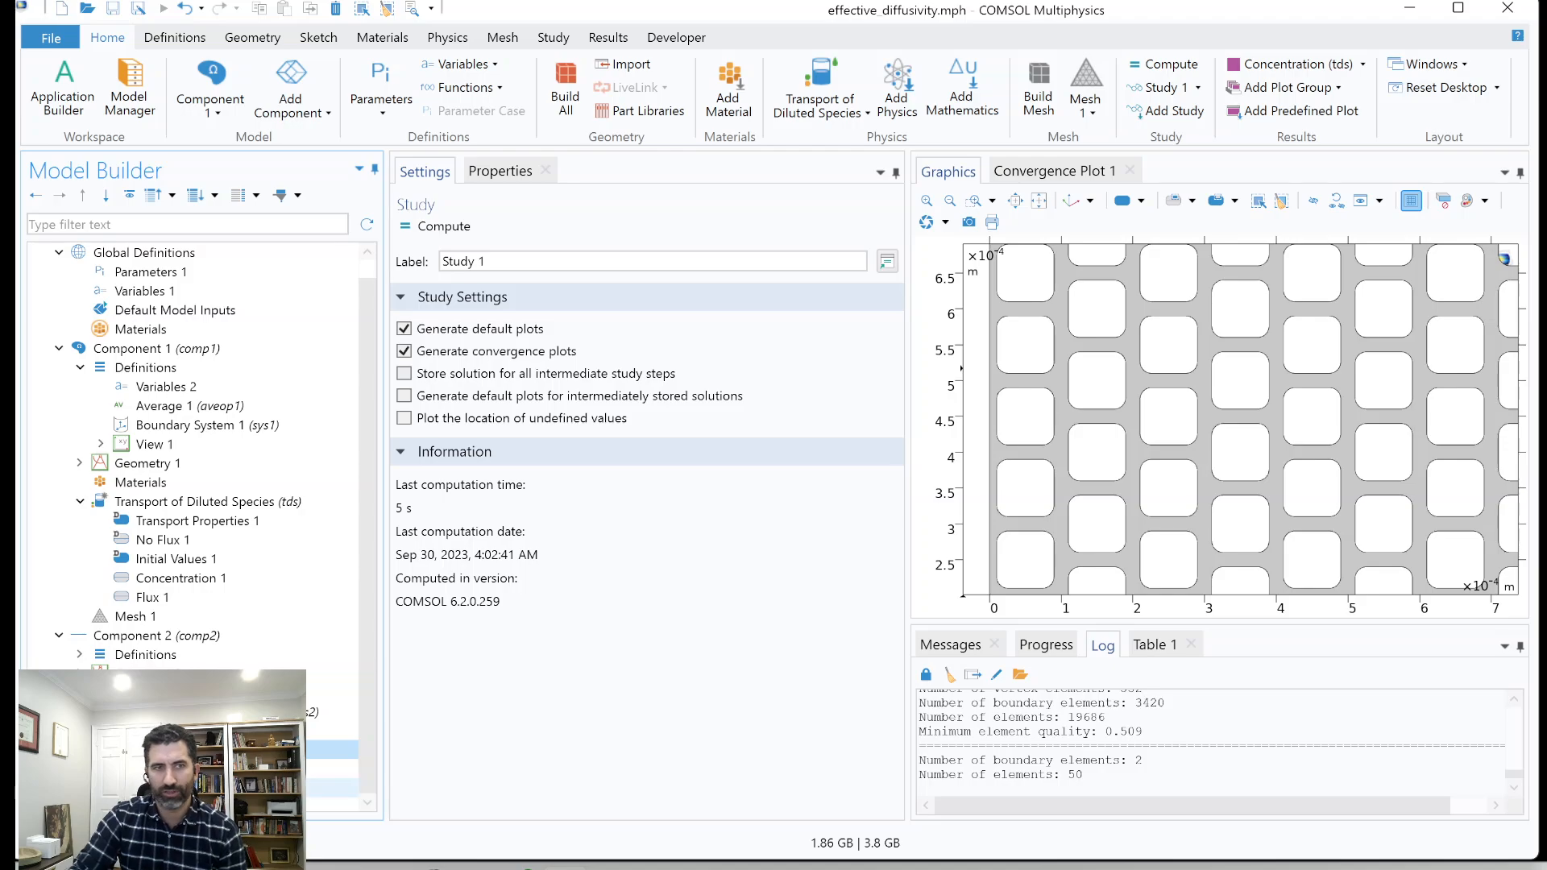
scroll(331, 749, "down", 3)
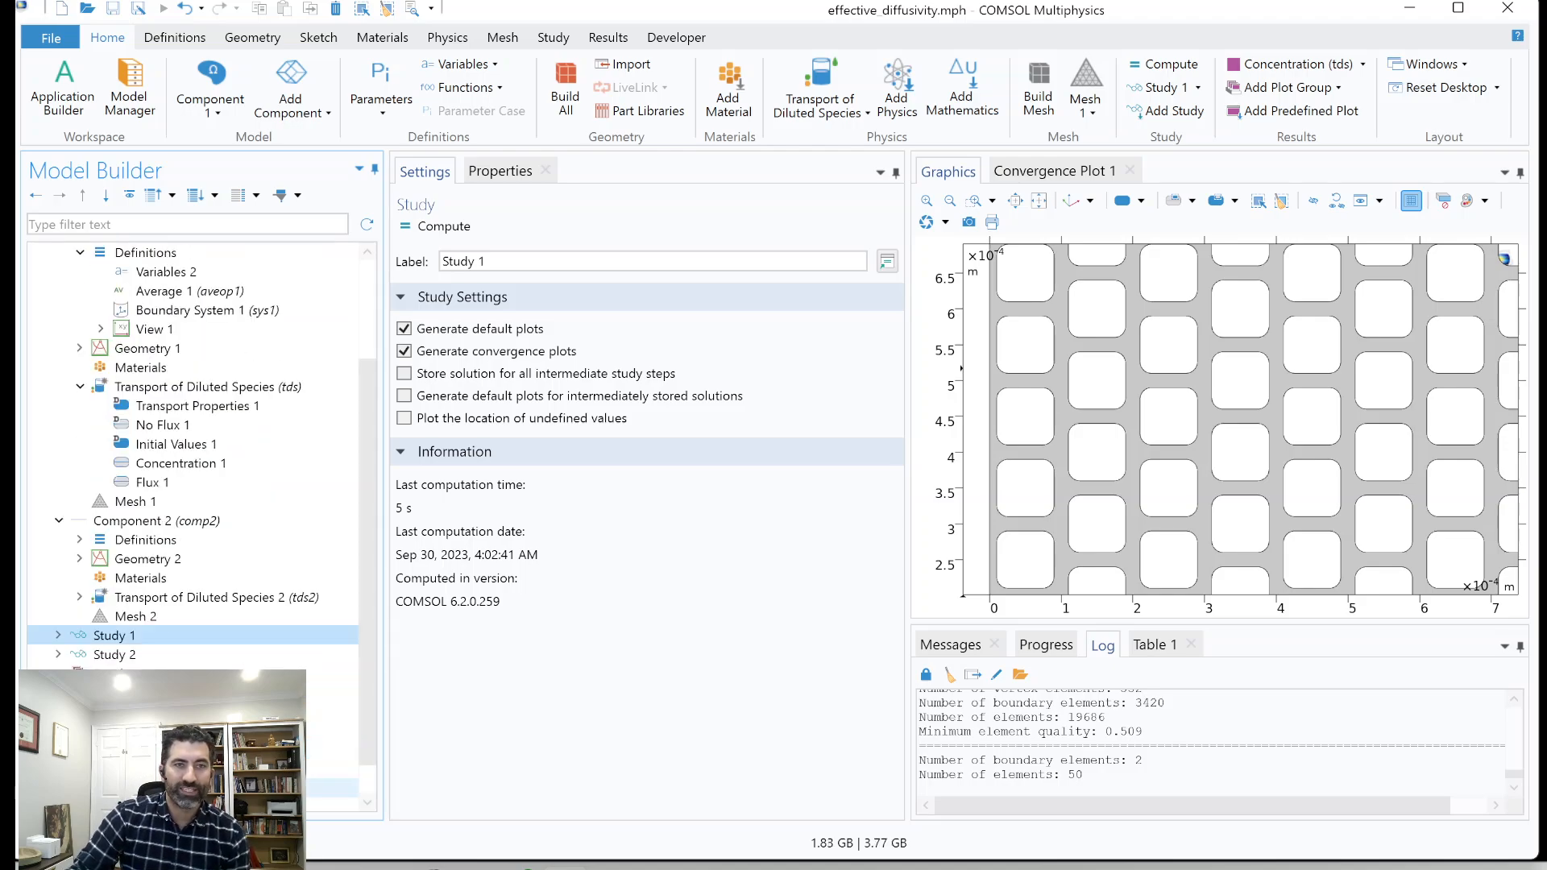
left_click(165, 712)
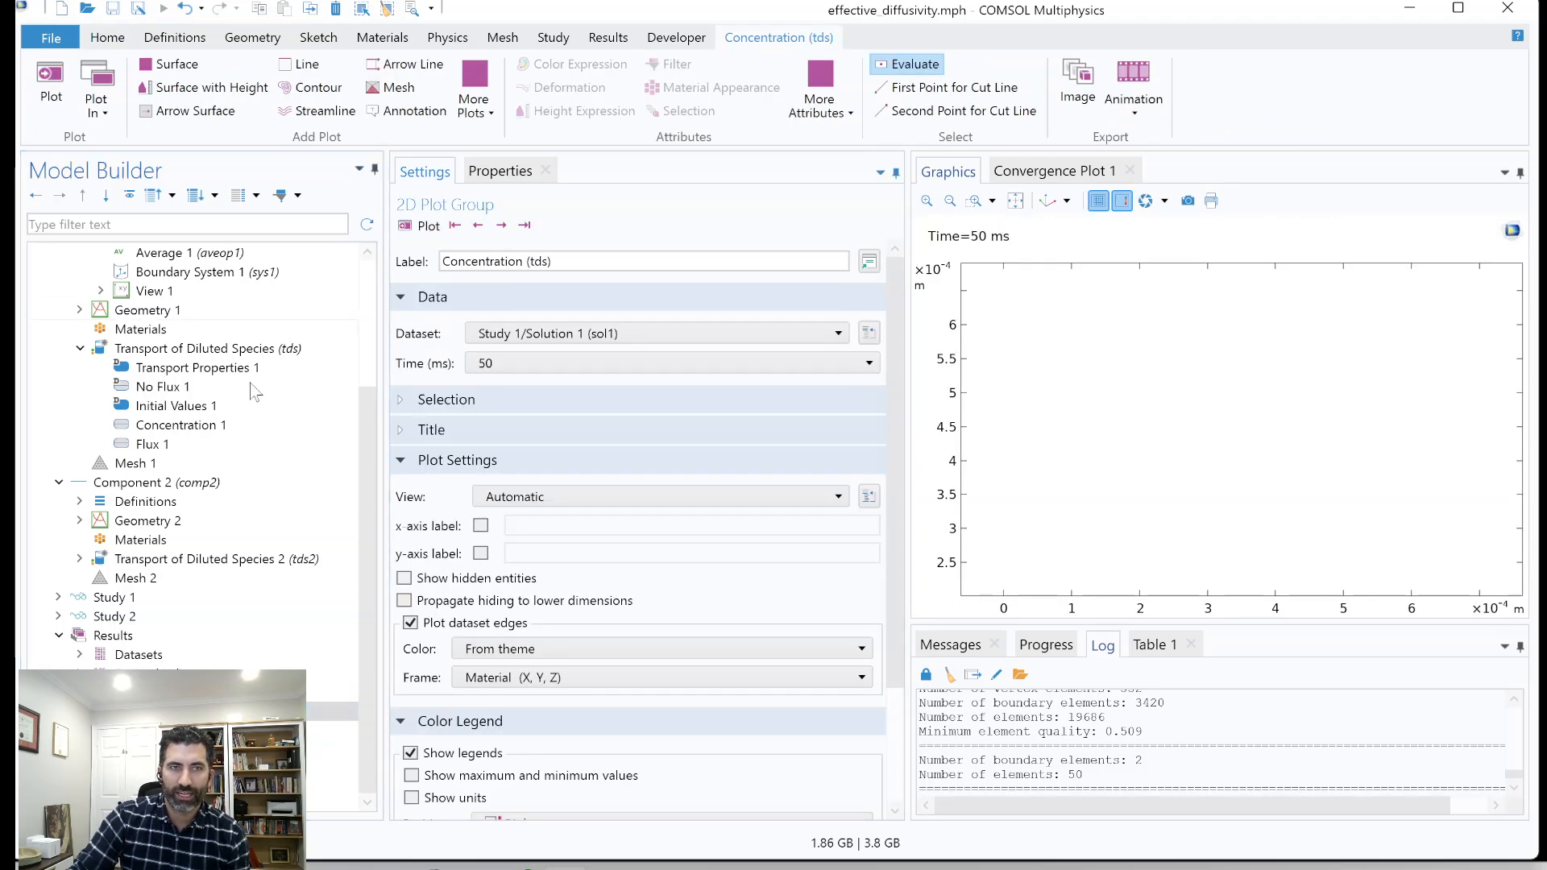
Compute Study 1 for the 2D component, and compute Study 2 for the 1D component.
right_click(108, 597)
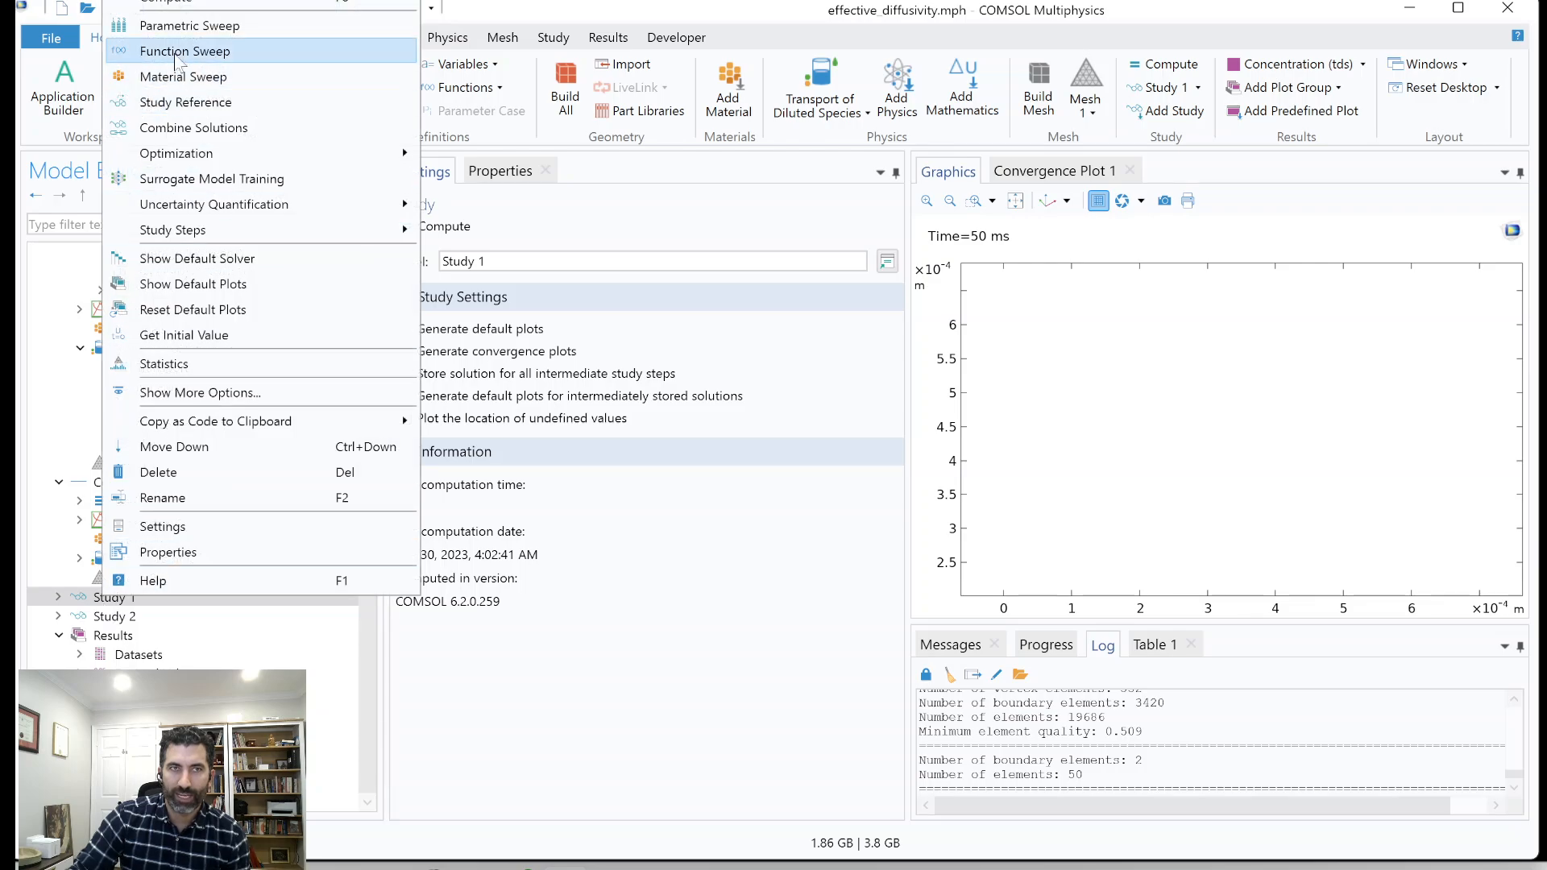
left_click(190, 2)
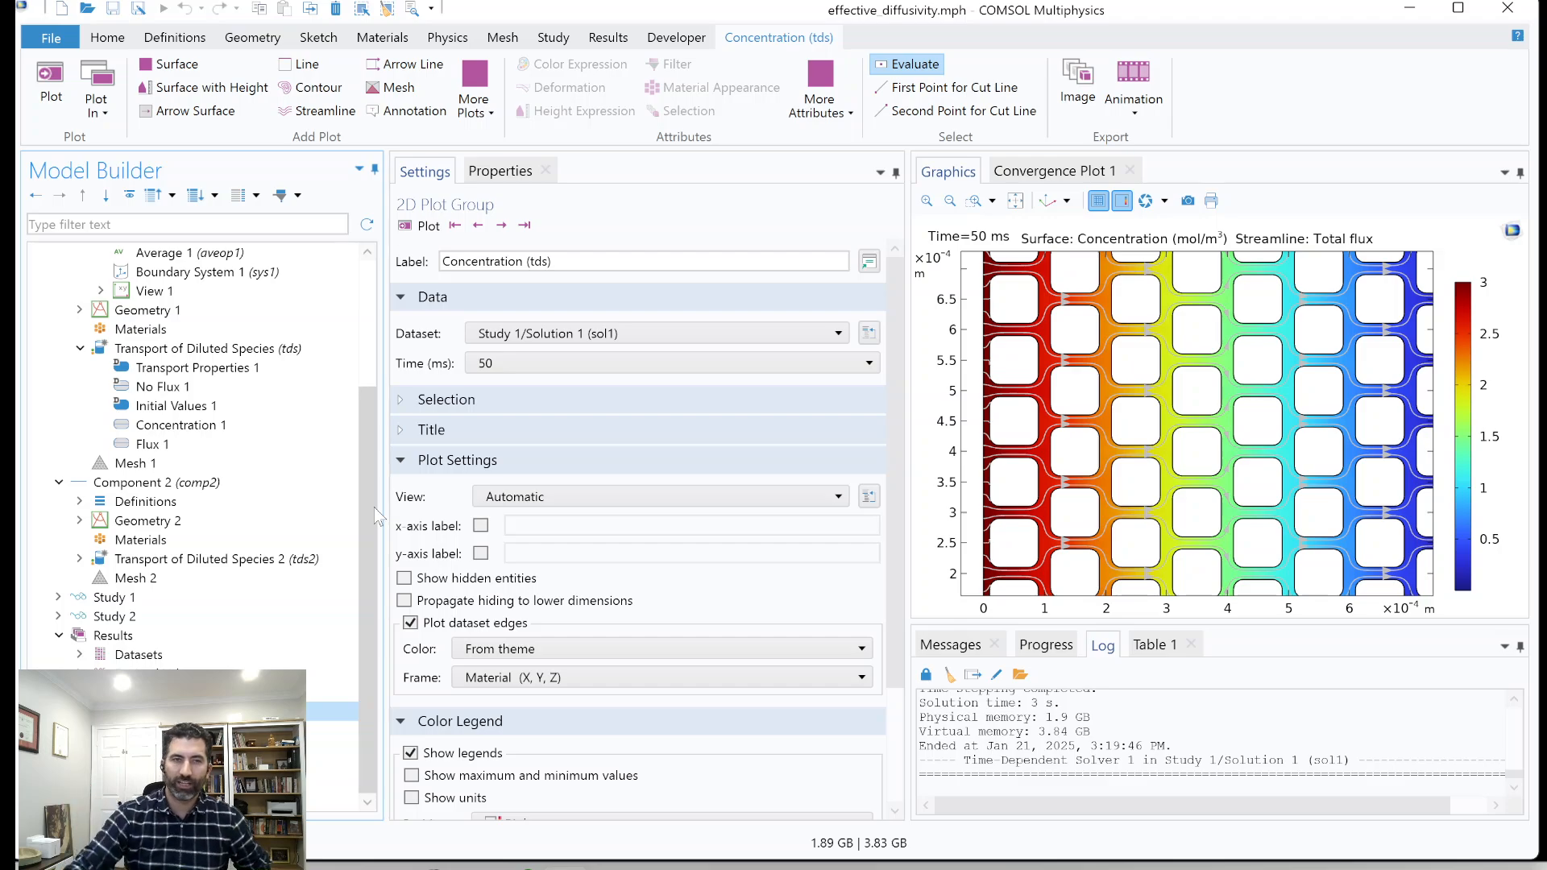
left_click(121, 617)
right_click(121, 618)
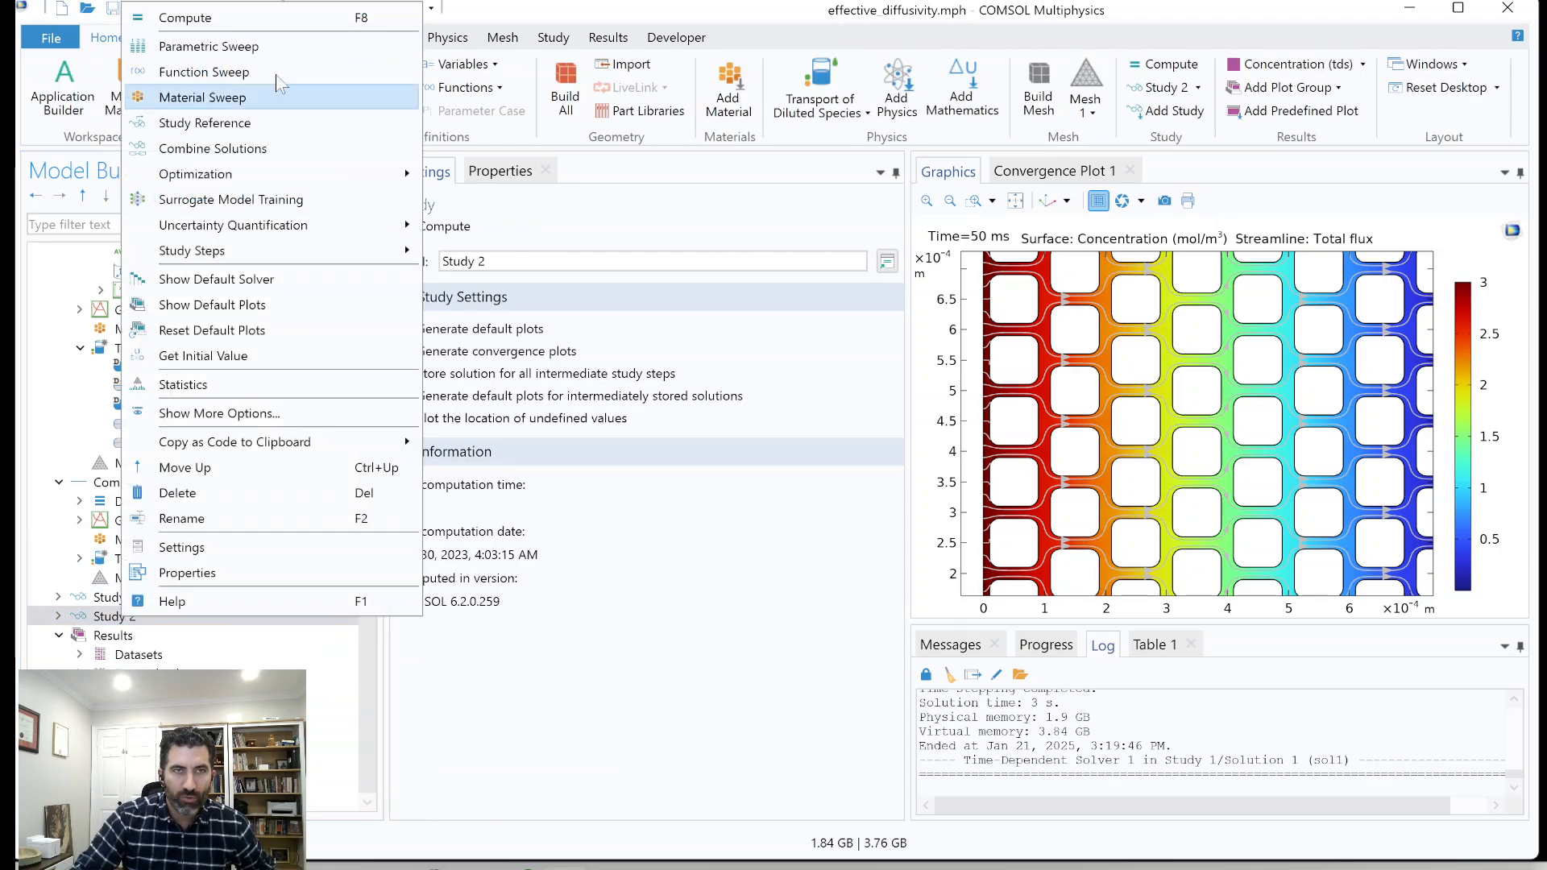
left_click(185, 17)
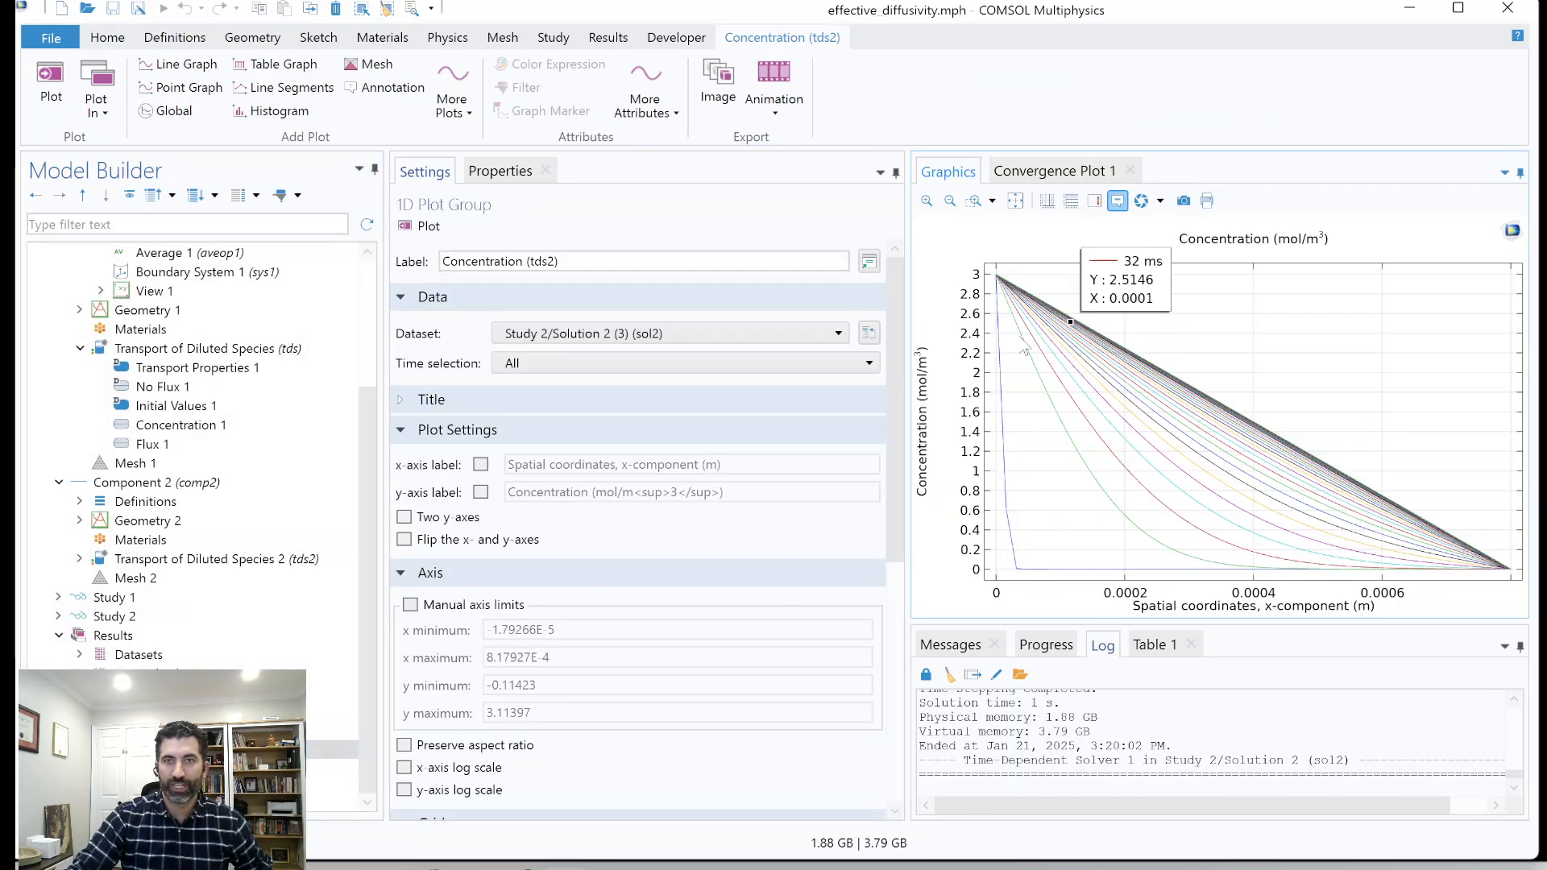
mouse_move(1226, 475)
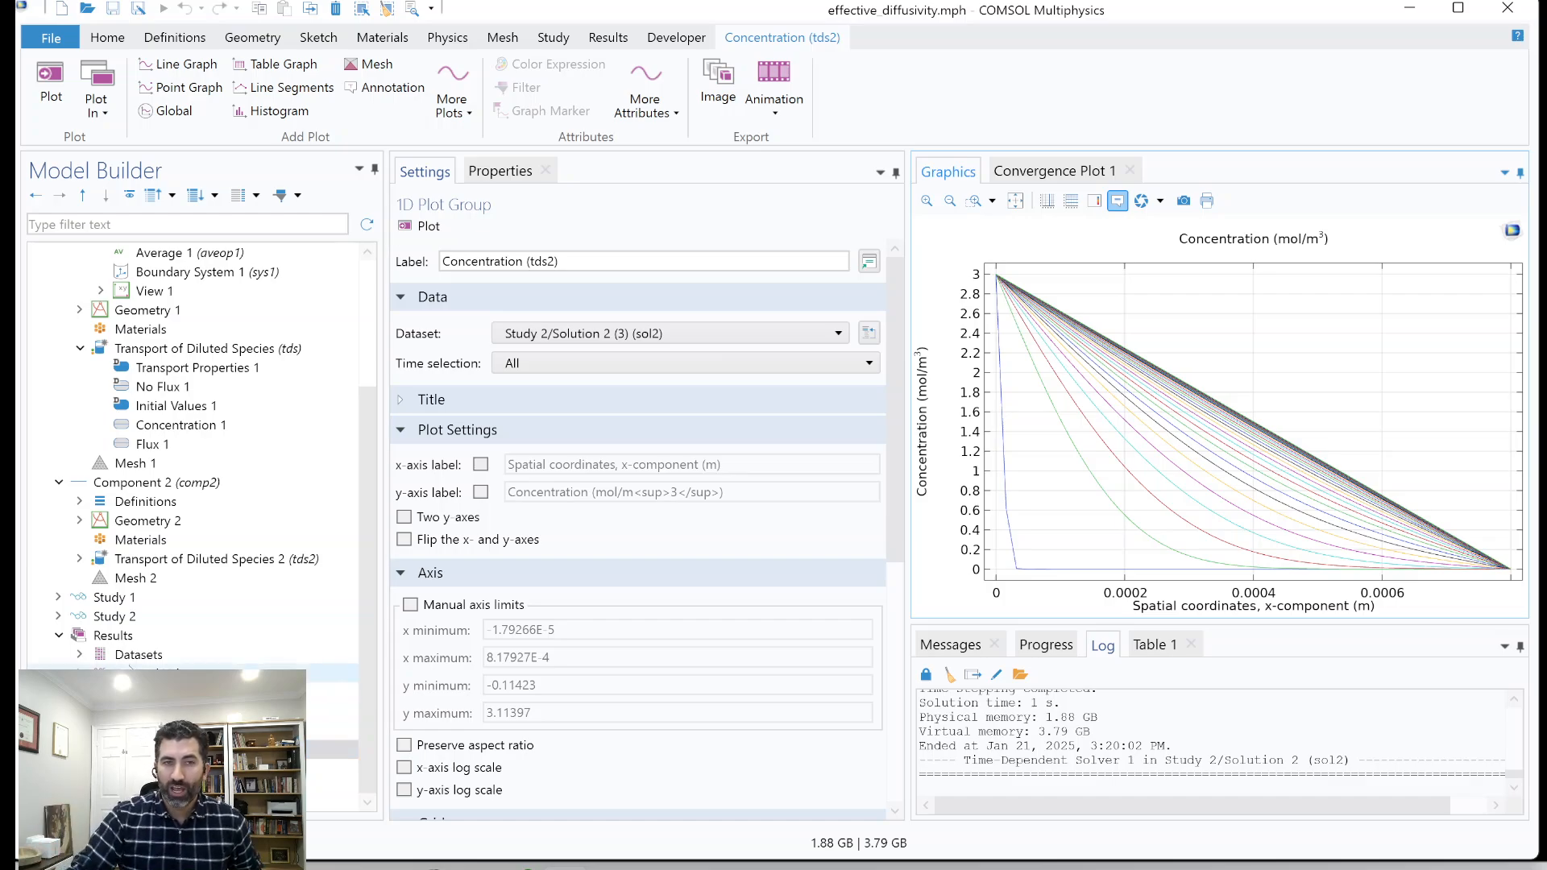
right_click(113, 636)
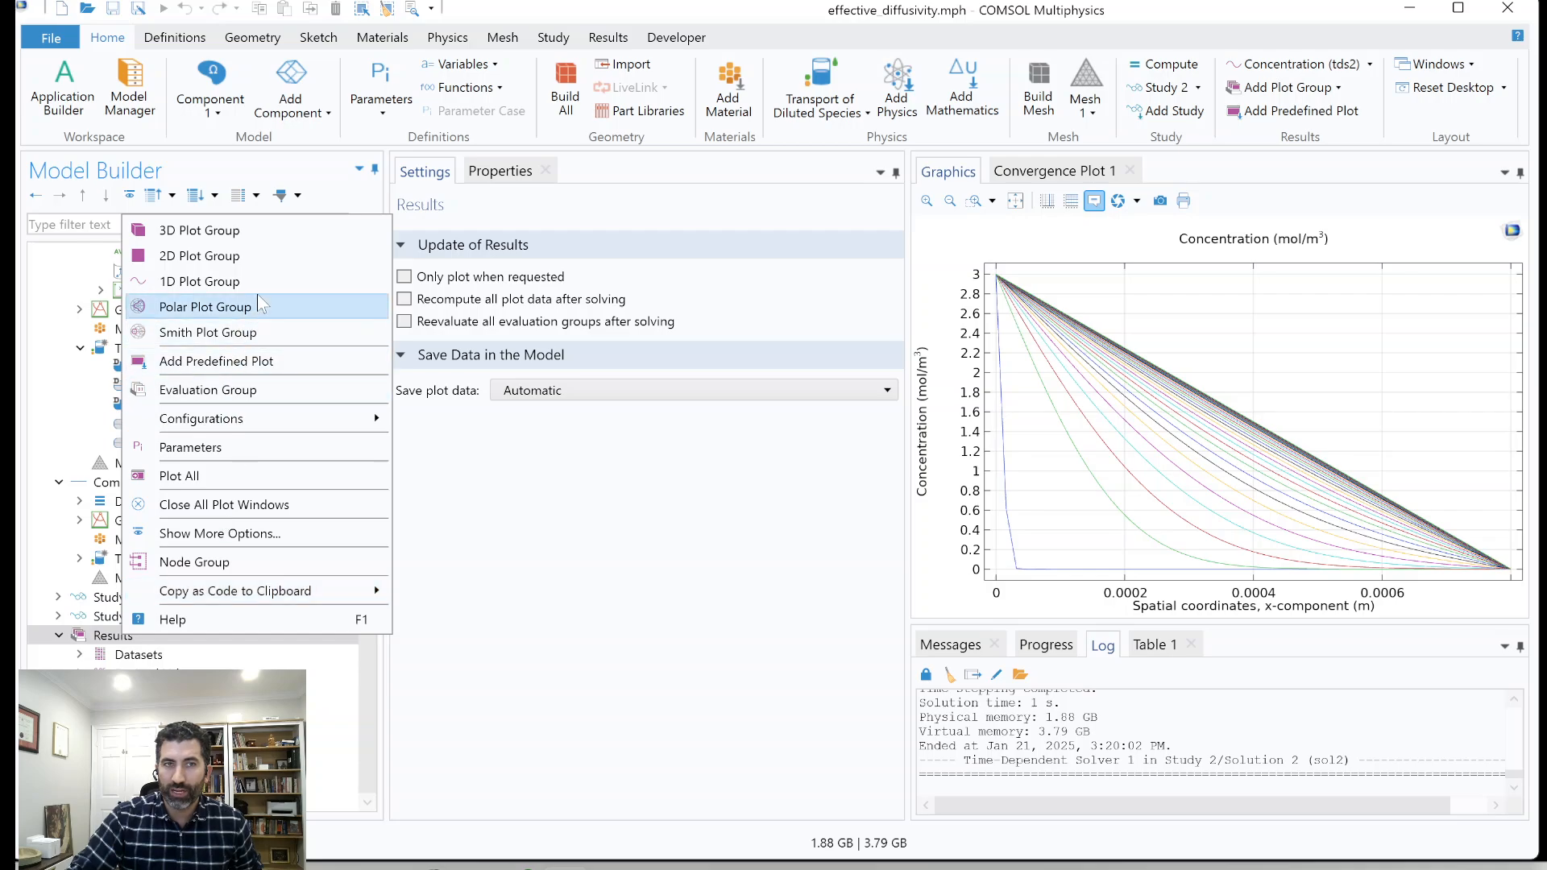
left_click(201, 281)
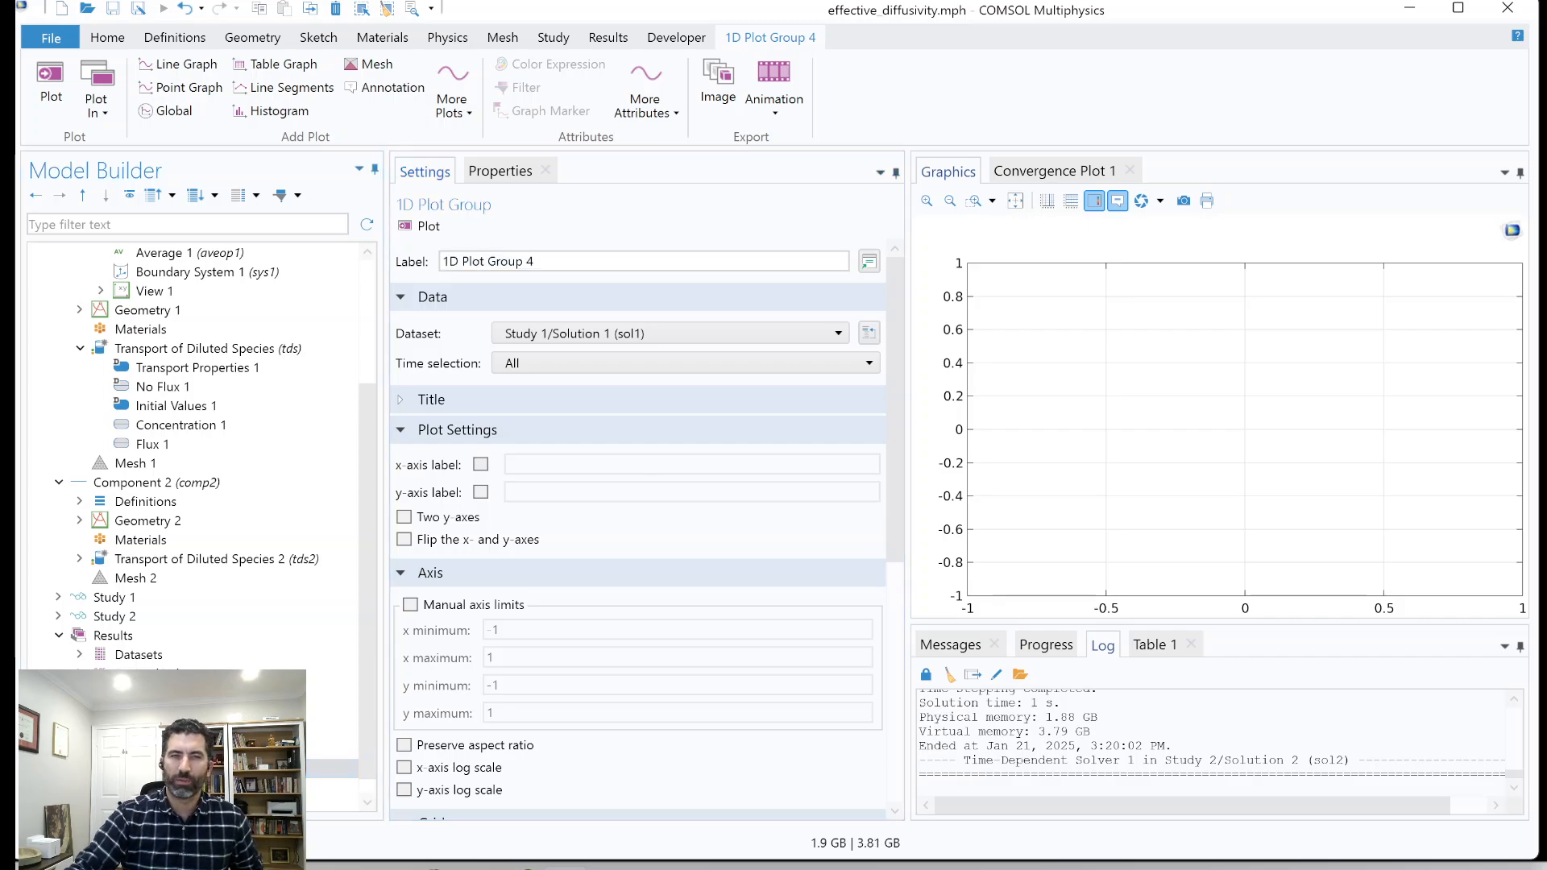
right_click(178, 768)
left_click(235, 619)
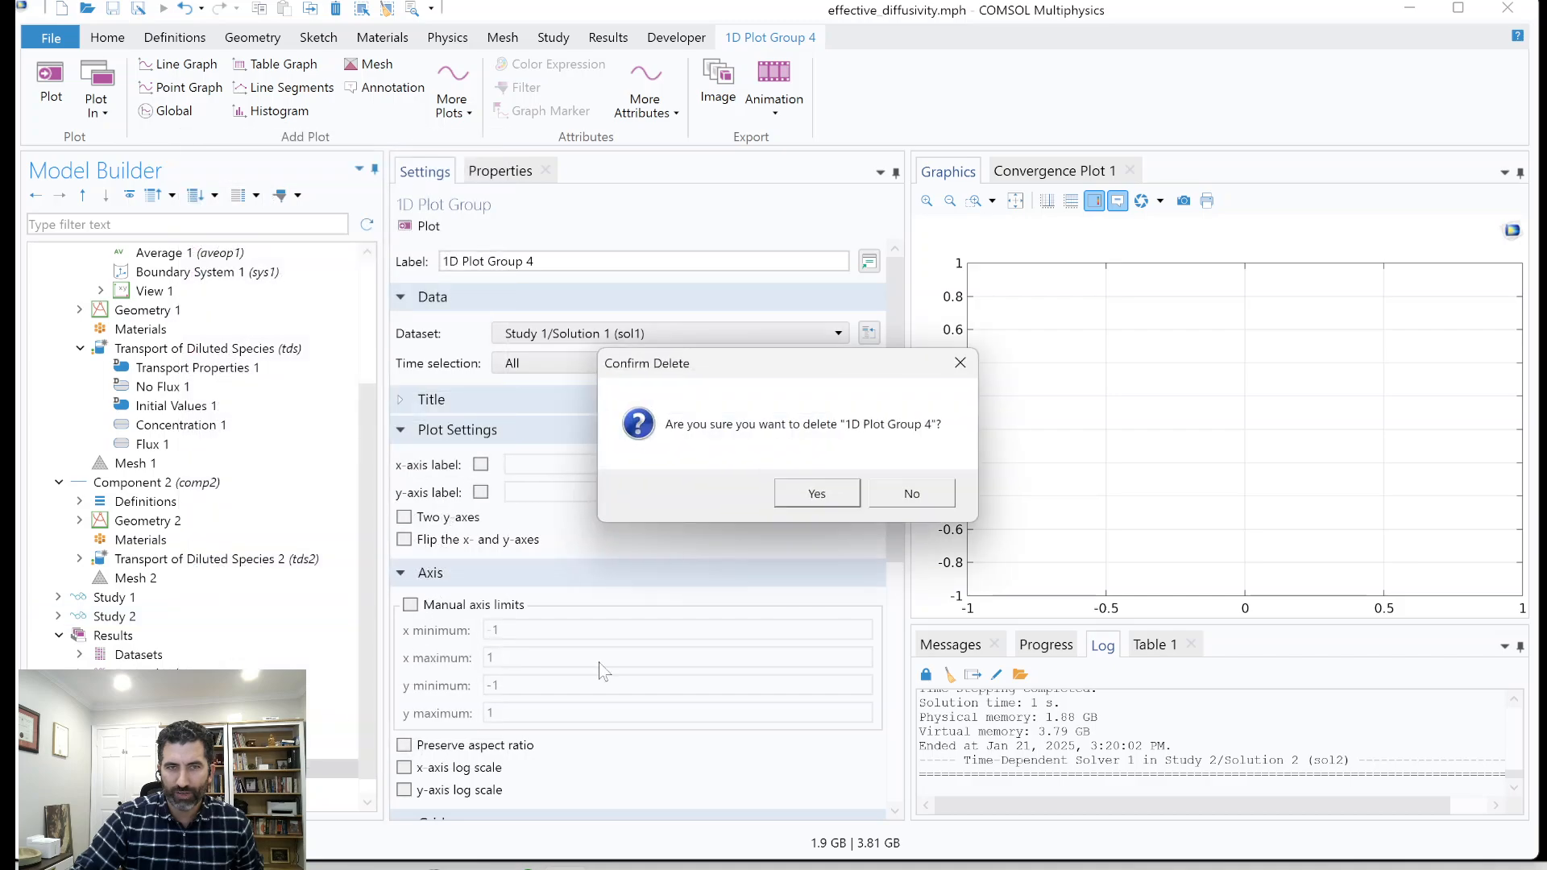
left_click(813, 493)
Show the Concentration (tds) plot group and check which dataset it uses.
left_click(178, 749)
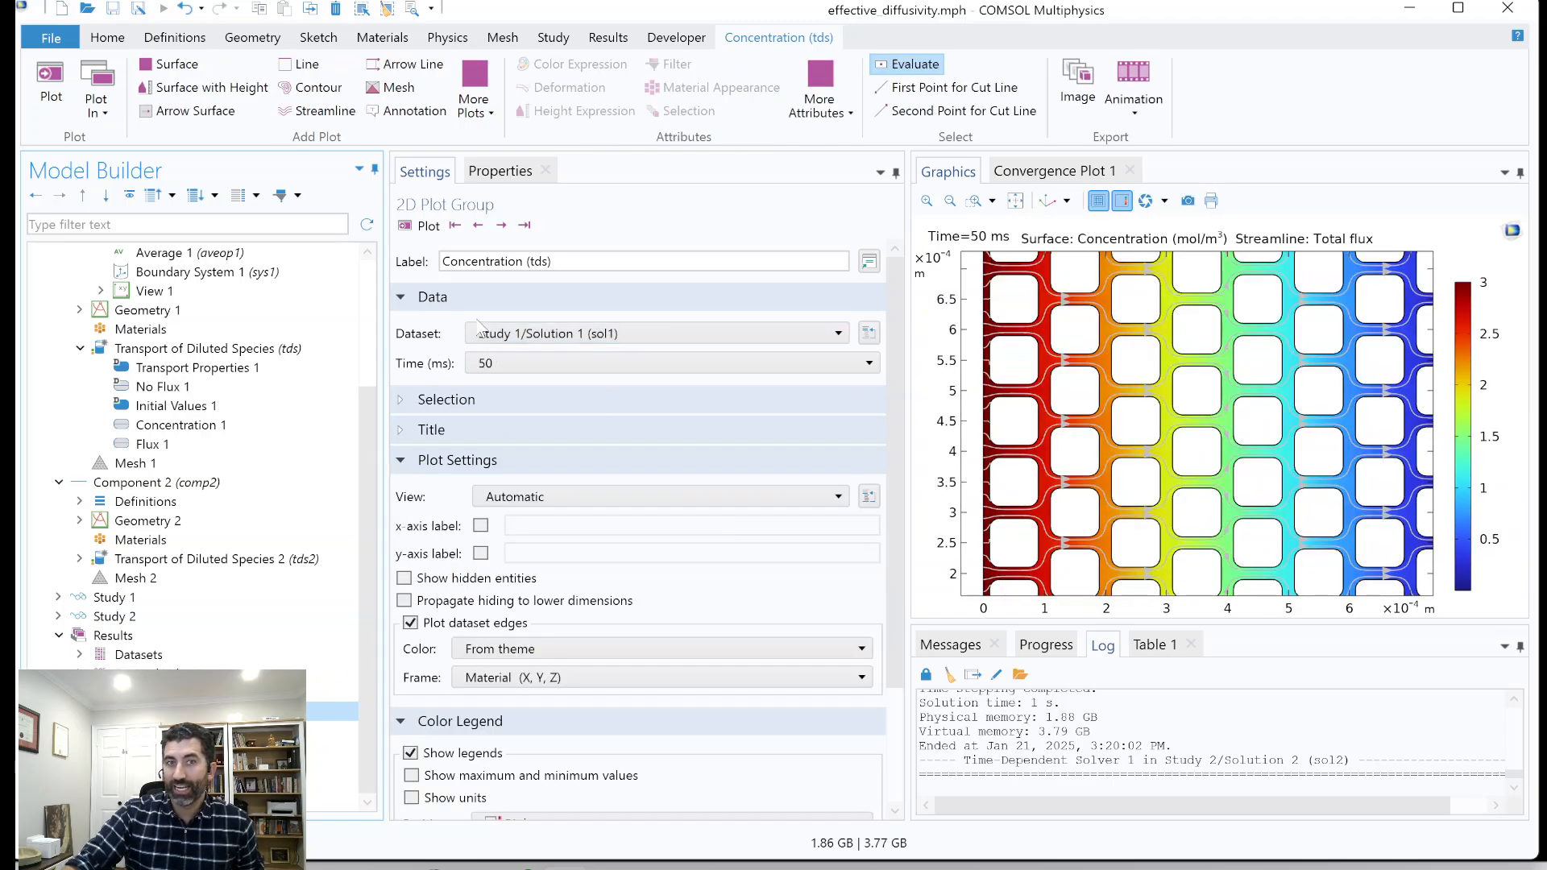
left_click(591, 339)
left_click(593, 338)
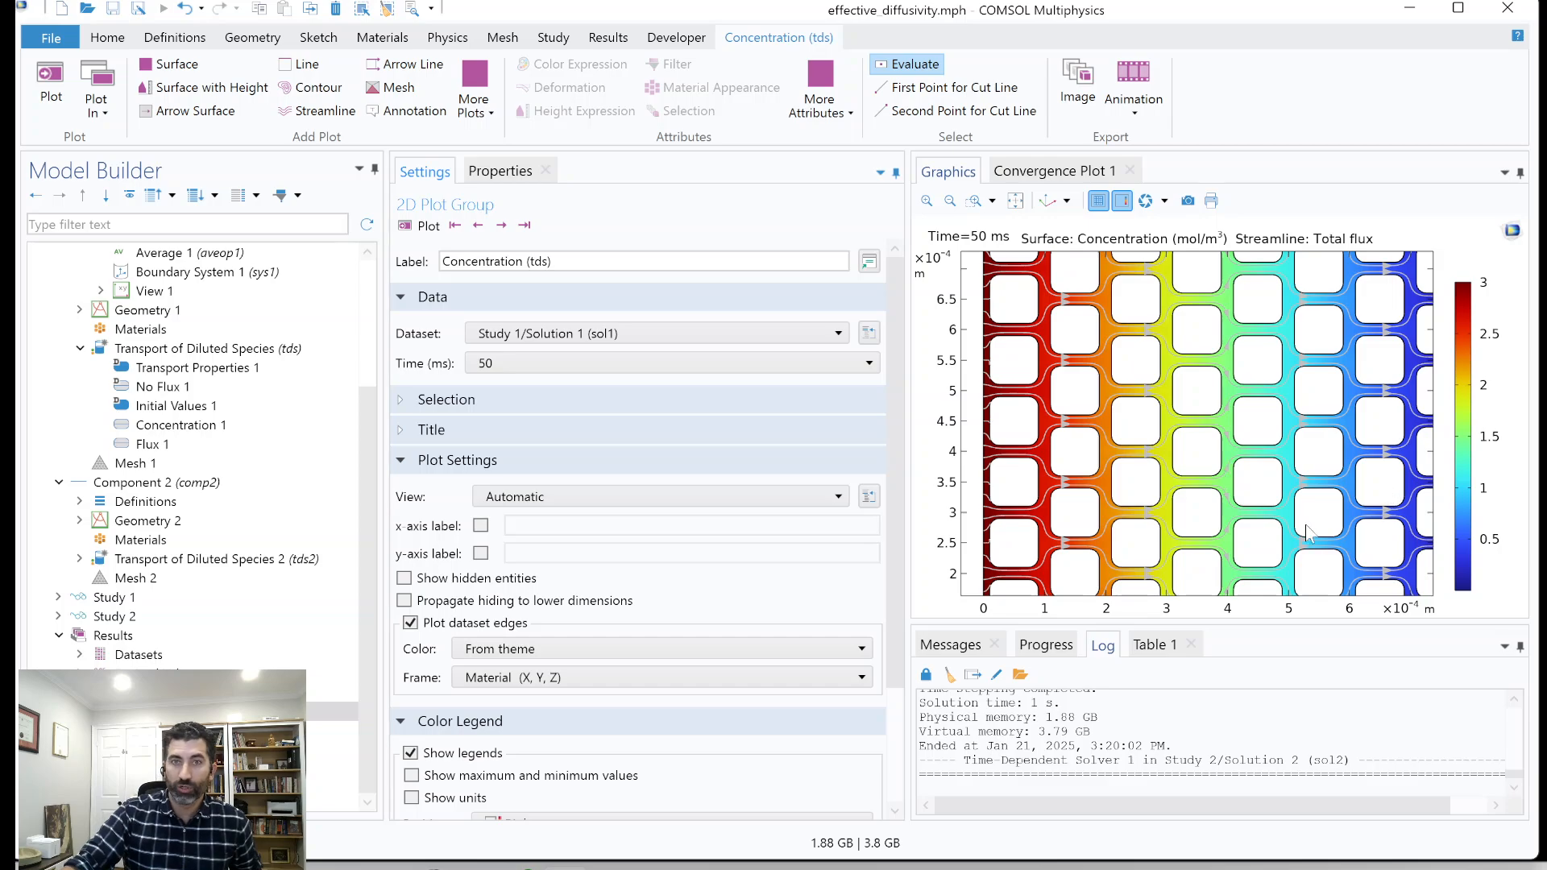
Show the Concentration (tds2) plot group and review its dataset options, keeping Study 2/Solution 2 (3) (sol2).
left_click(334, 749)
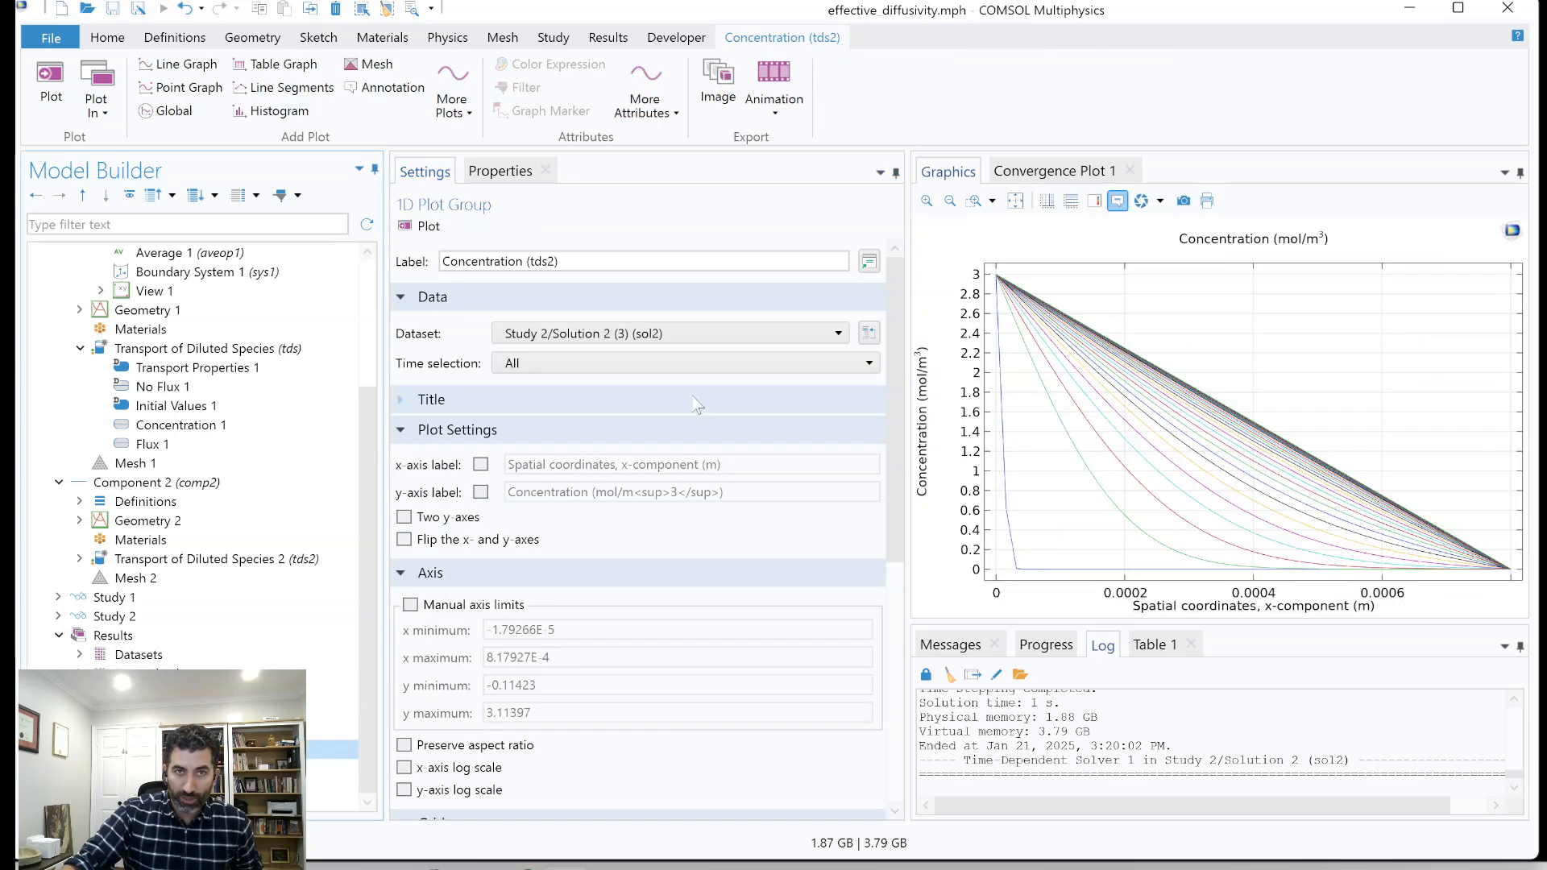
left_click(632, 336)
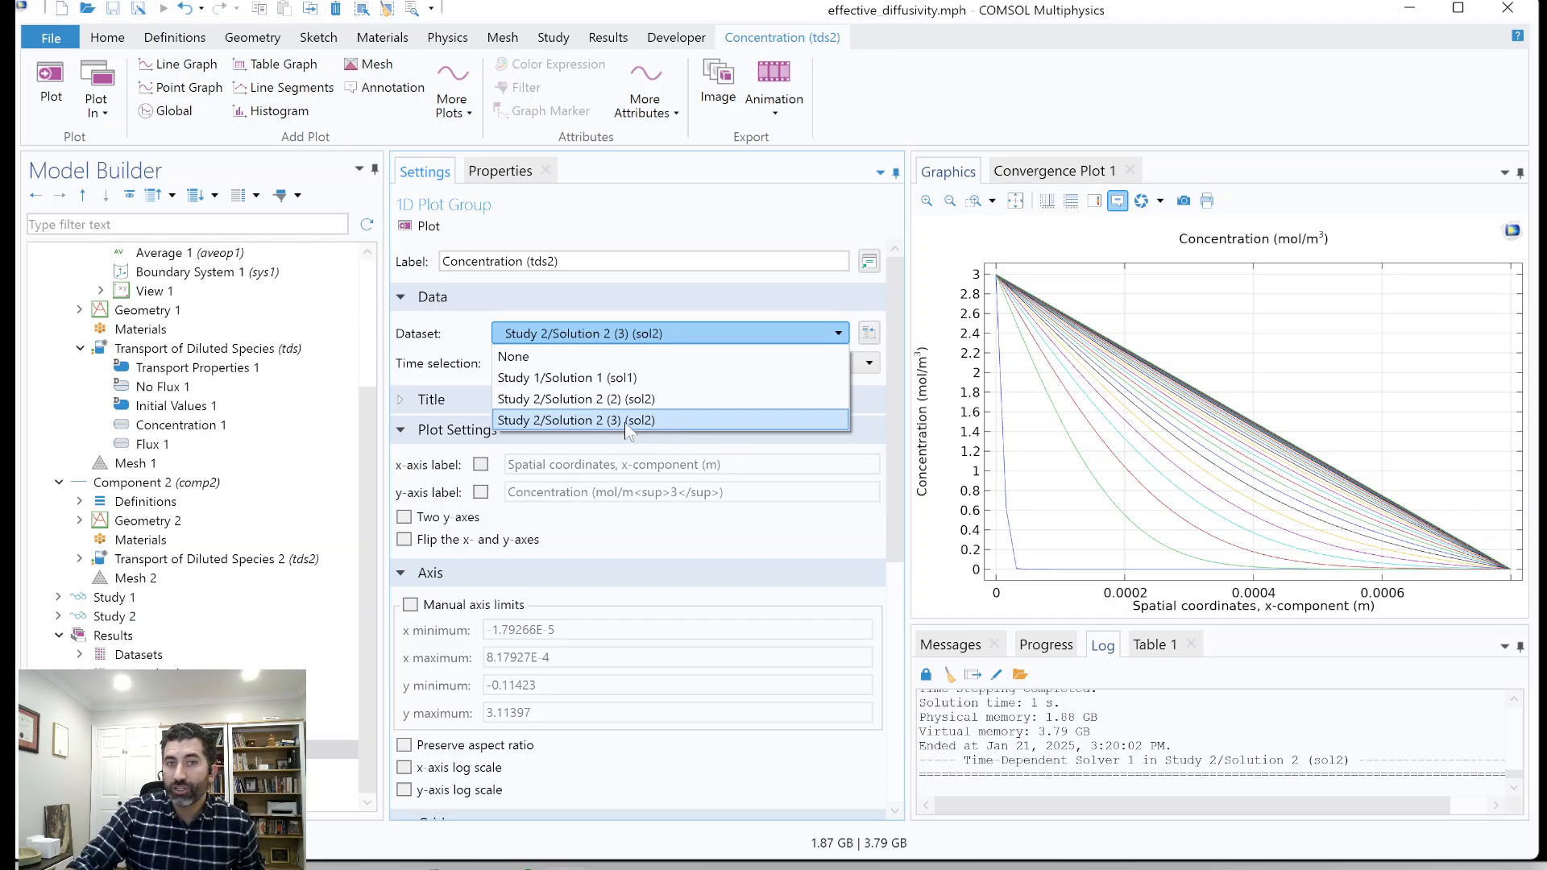
left_click(667, 421)
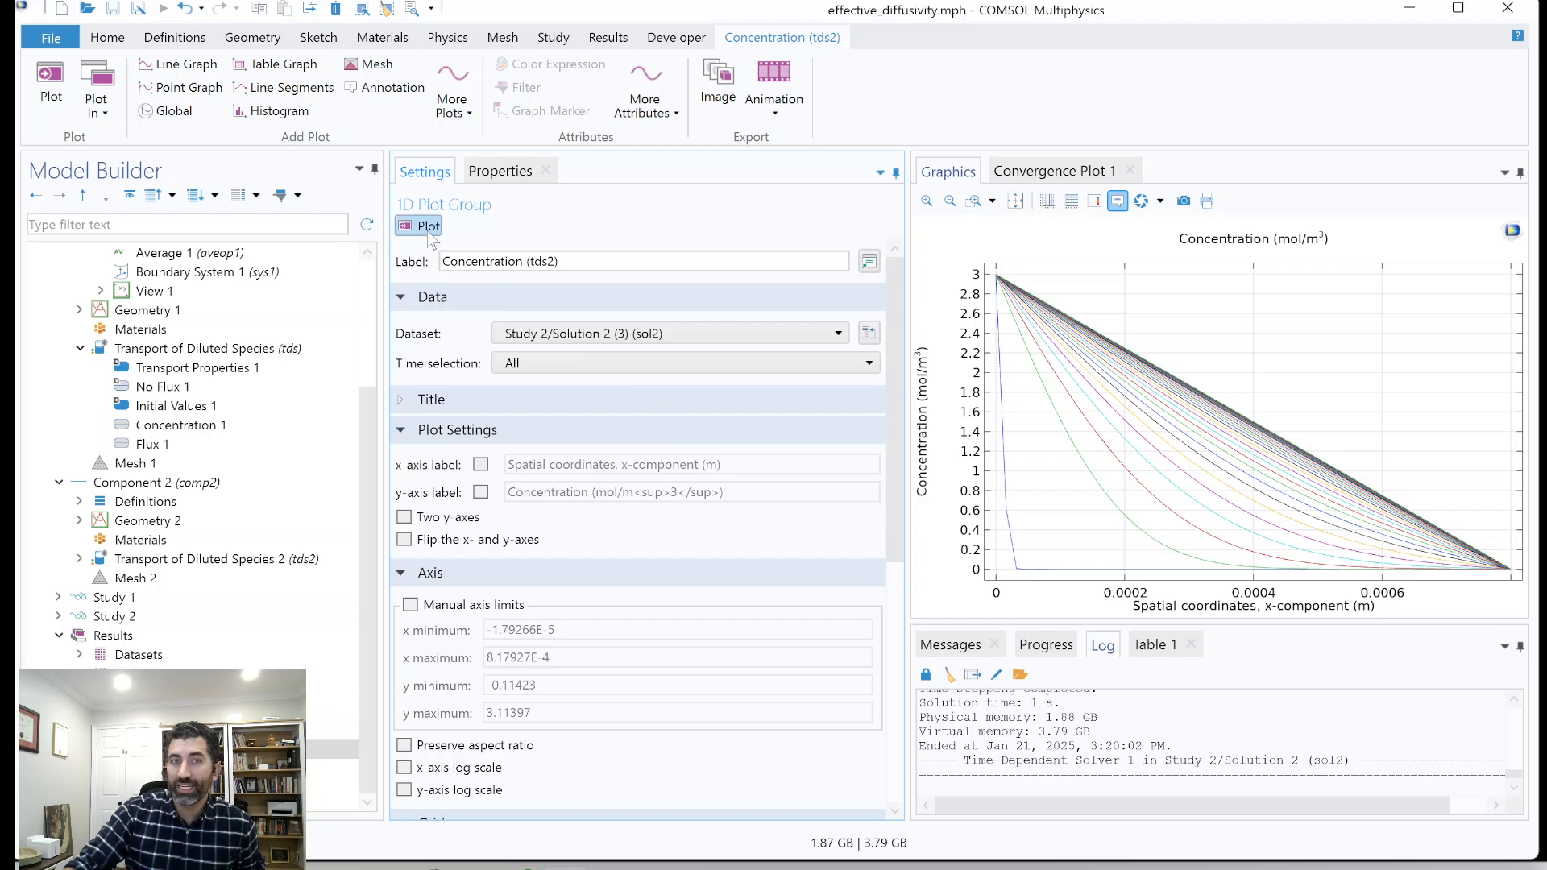
mouse_move(1144, 393)
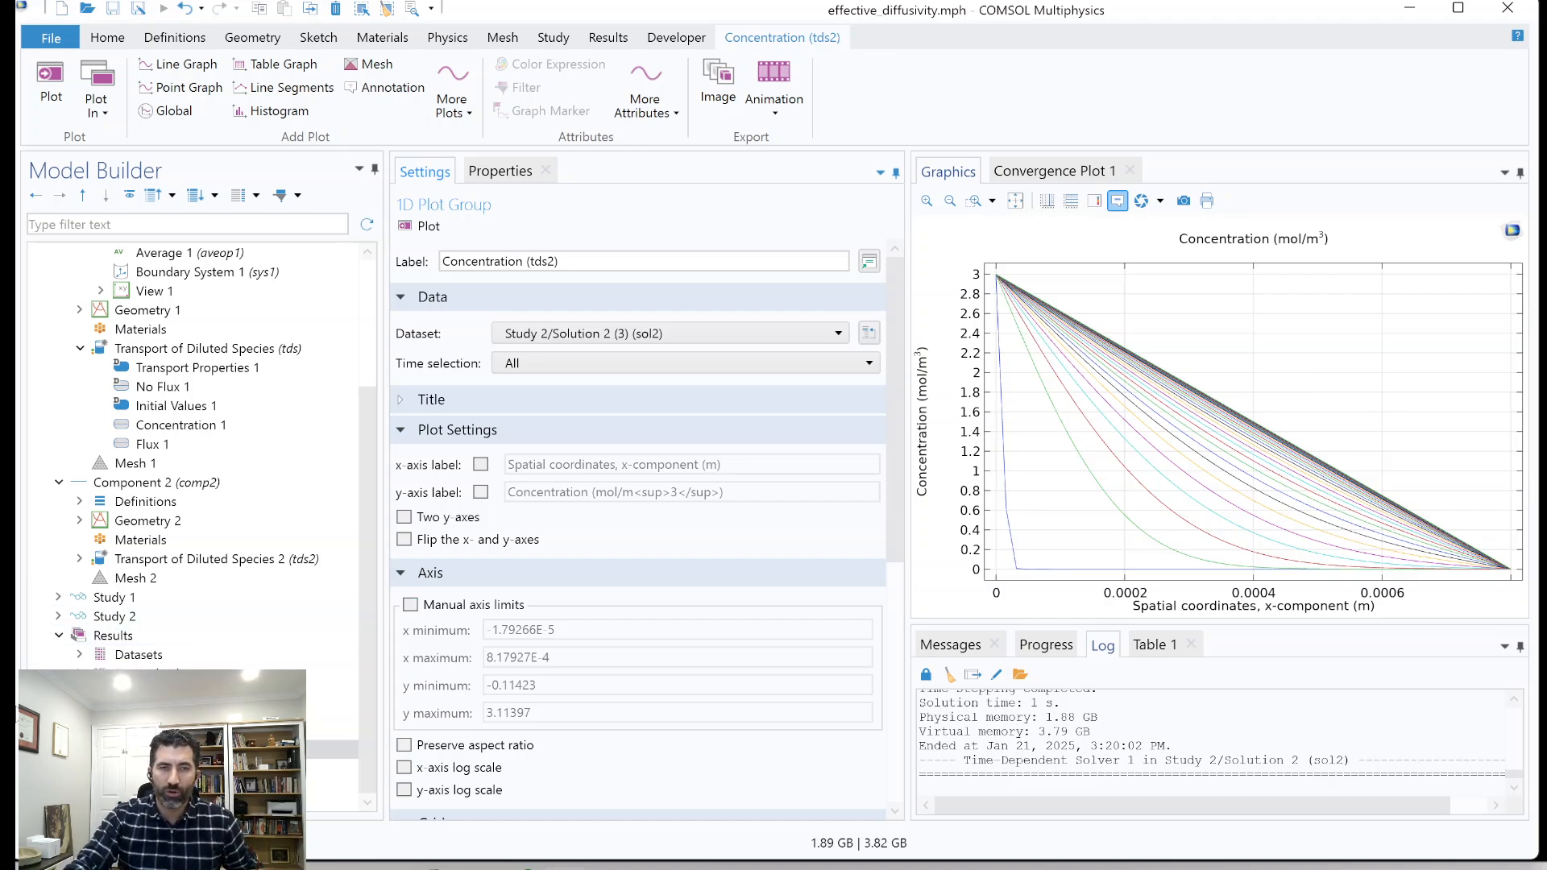
left_click(171, 749)
right_click(171, 749)
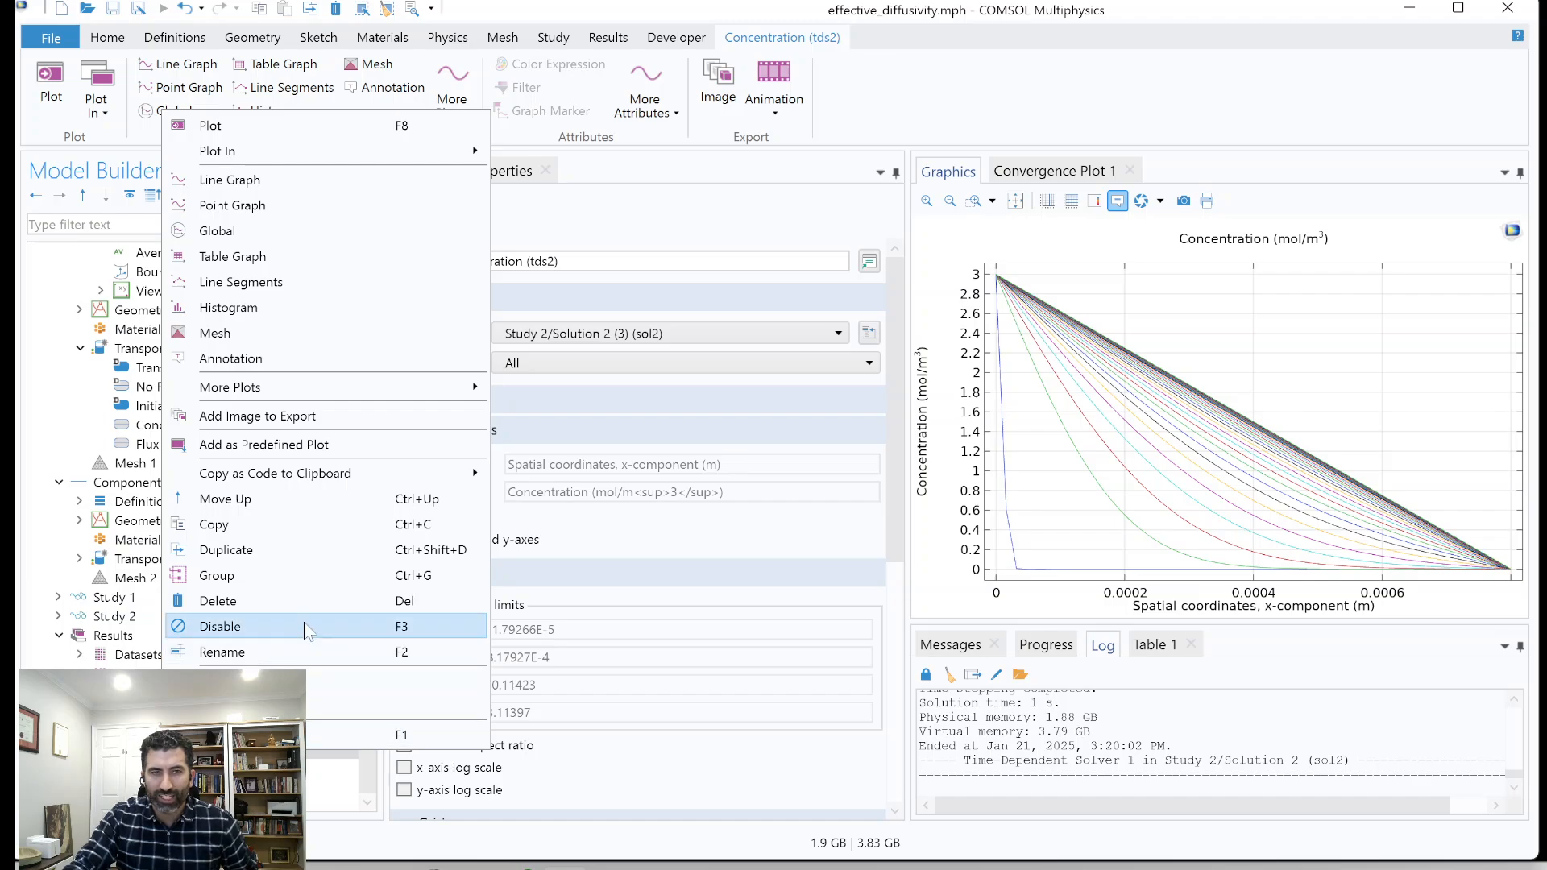
left_click(153, 751)
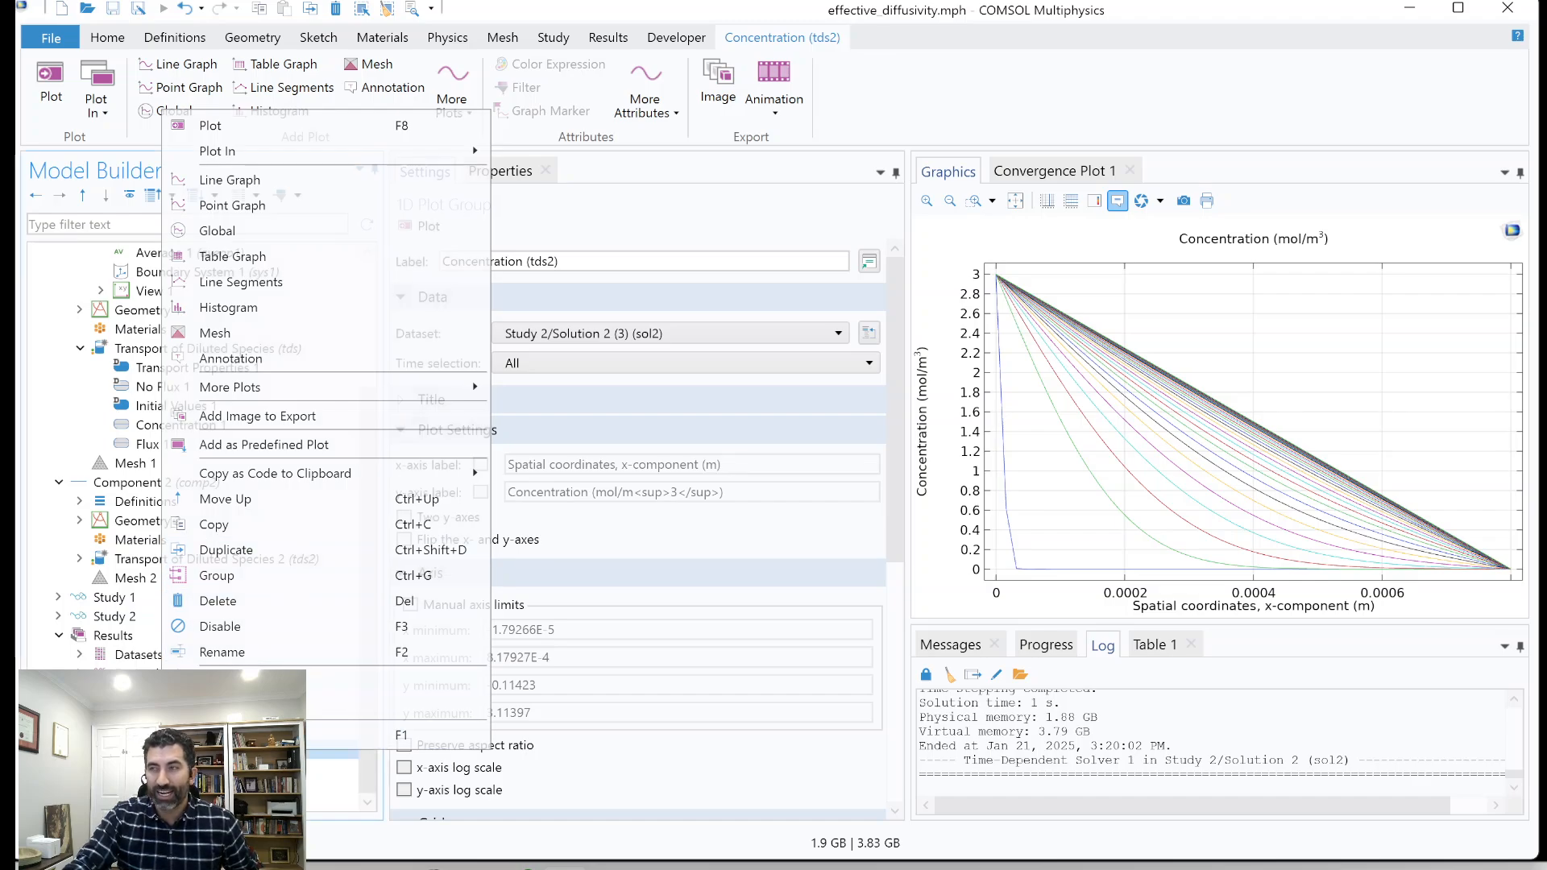